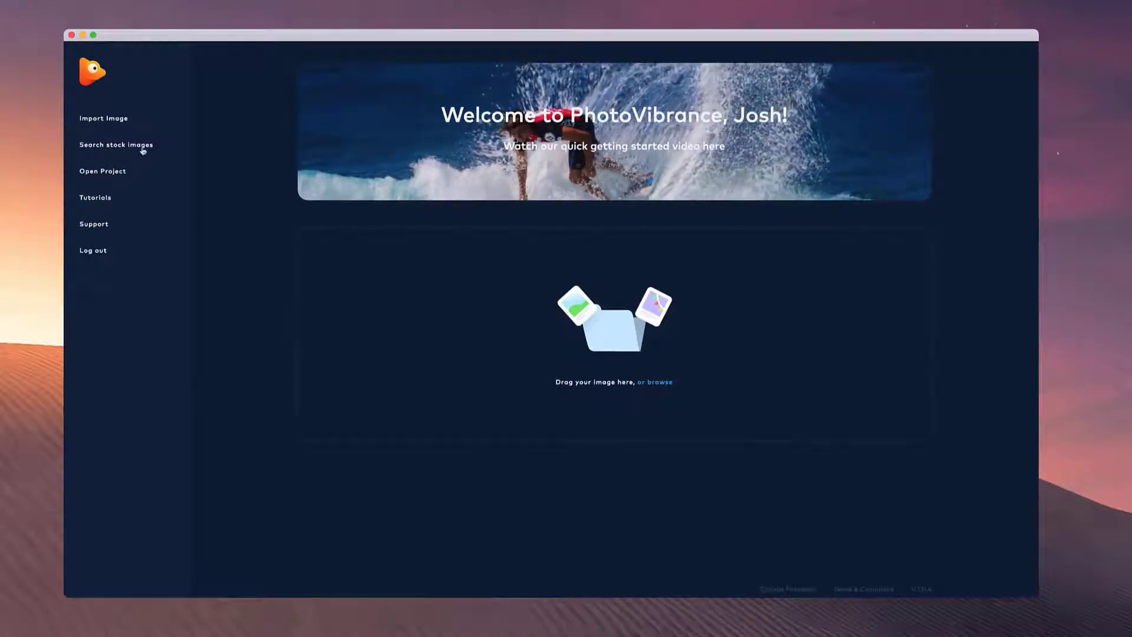
Browse the stock image gallery using the Pexels source.
{"action": "left_click", "coordinate": [115, 144]}
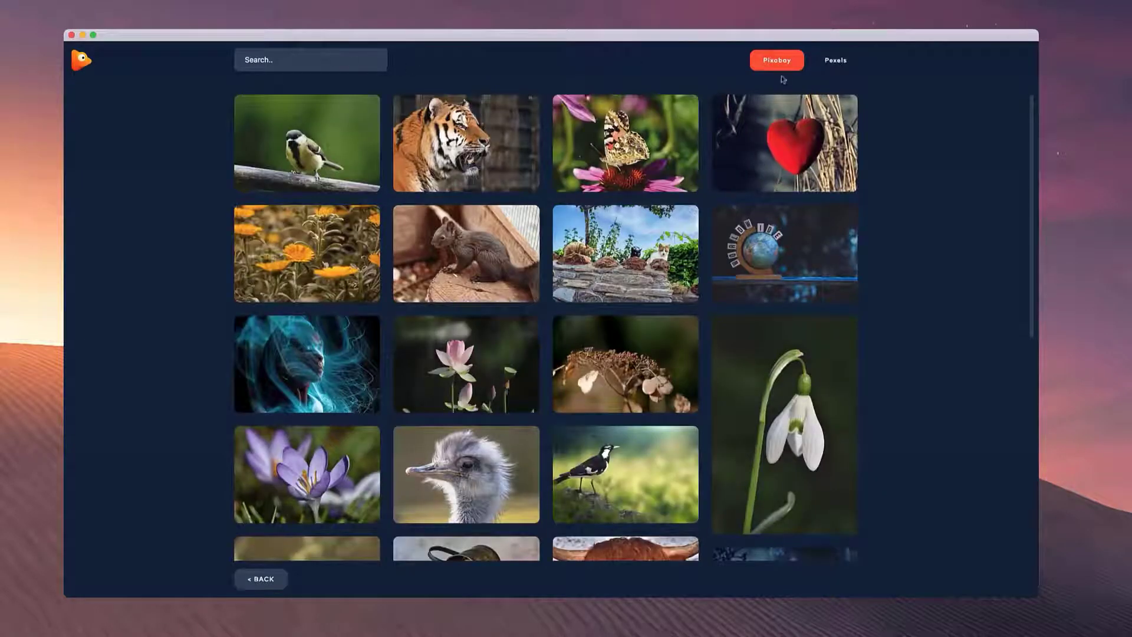
{"action": "left_click", "coordinate": [835, 61]}
Load the waterfall photo and try the square, vertical, custom and original crop options.
{"action": "left_click", "coordinate": [82, 60]}
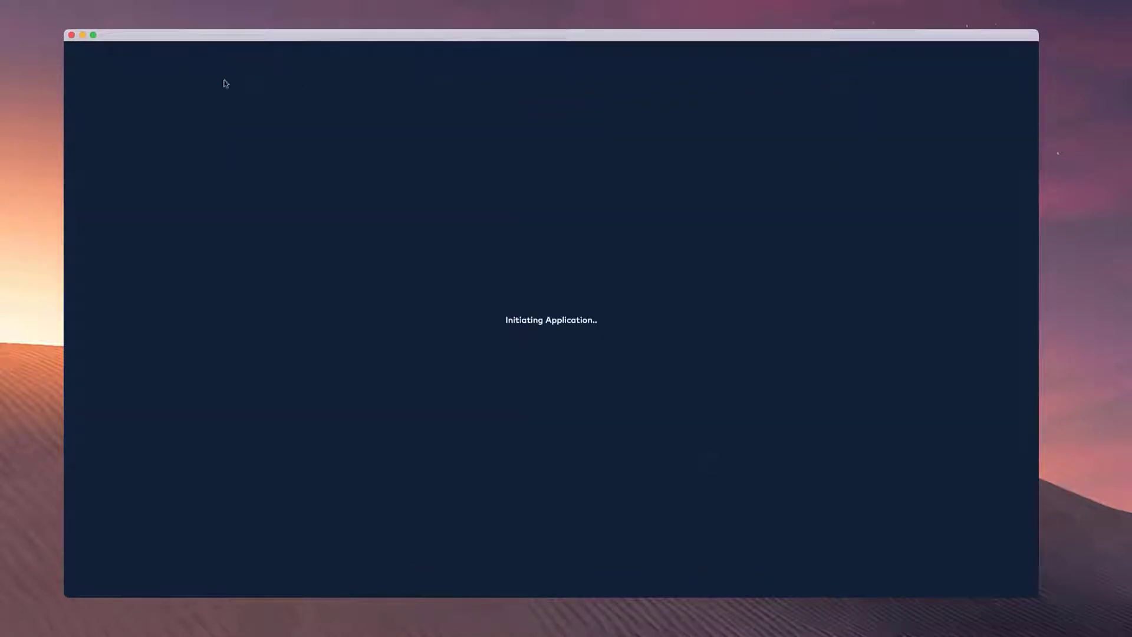
{"action": "mouse_move", "coordinate": [938, 402]}
{"action": "left_mouse_down"}
{"action": "mouse_move", "coordinate": [708, 413]}
{"action": "mouse_move", "coordinate": [678, 390]}
{"action": "left_mouse_up"}
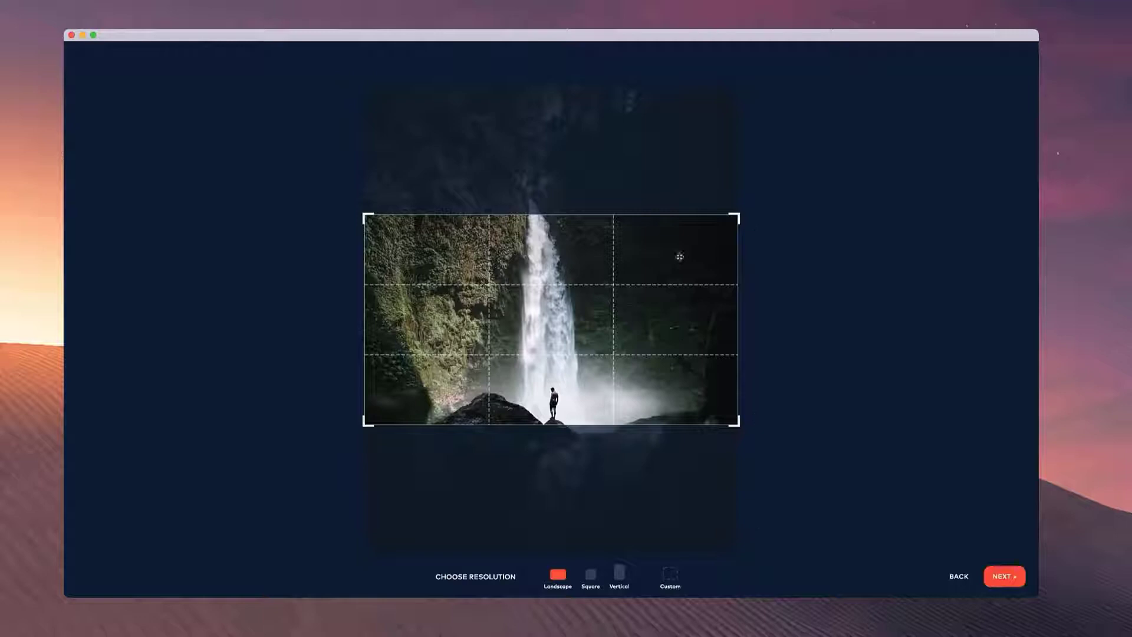
{"action": "left_click", "coordinate": [592, 574]}
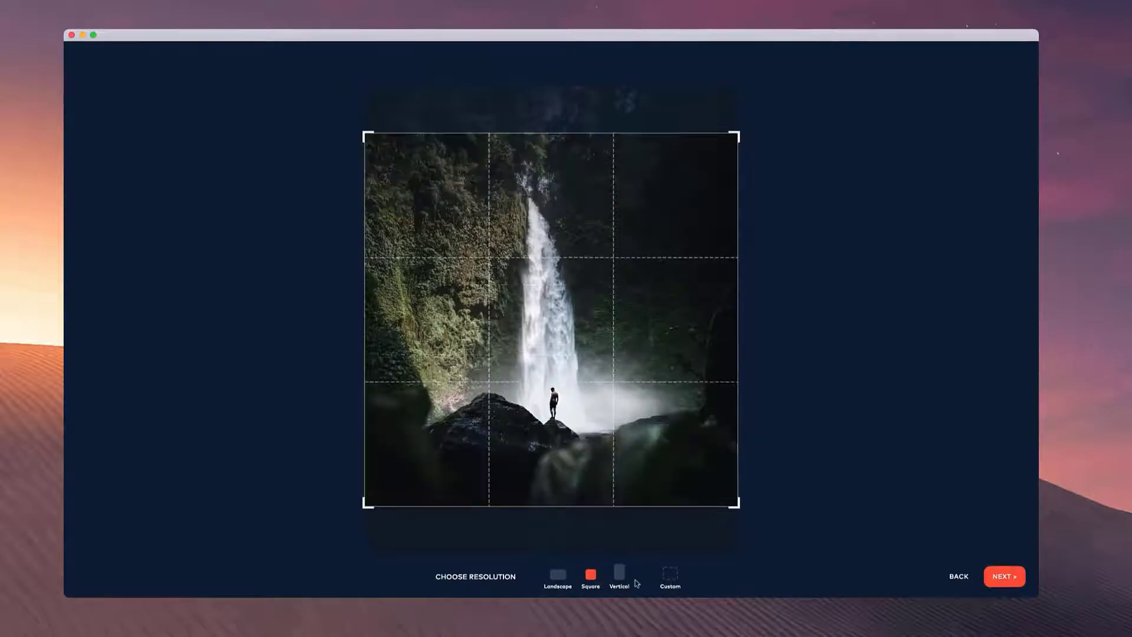
{"action": "left_click", "coordinate": [619, 576]}
{"action": "left_click", "coordinate": [669, 575]}
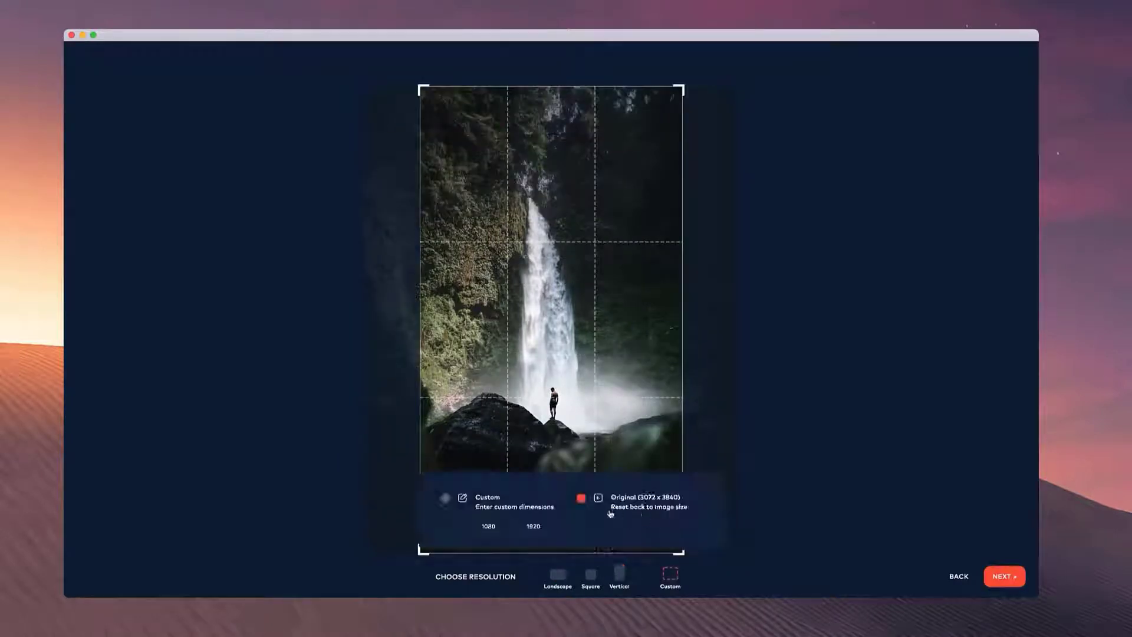
{"action": "left_click", "coordinate": [489, 526]}
{"action": "left_click", "coordinate": [581, 498]}
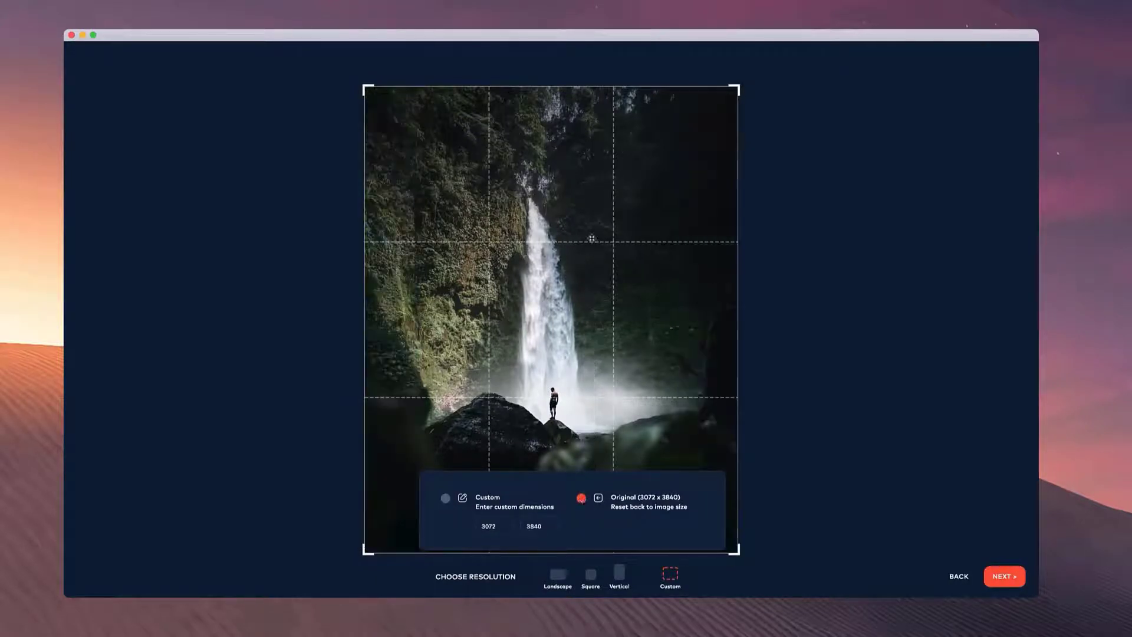
Settle on a square crop nudged slightly downward and accept it into the editor.
{"action": "left_click", "coordinate": [591, 576]}
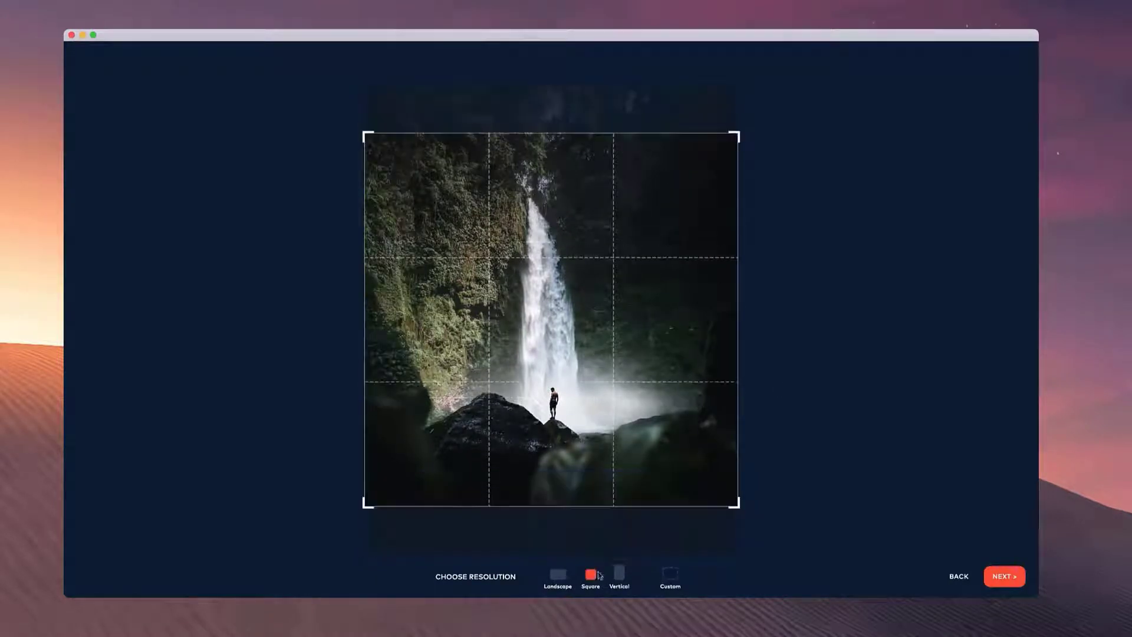
{"action": "left_click", "coordinate": [619, 573]}
{"action": "left_click", "coordinate": [590, 582]}
{"action": "left_click_drag", "start_coordinate": [618, 399], "coordinate": [620, 410]}
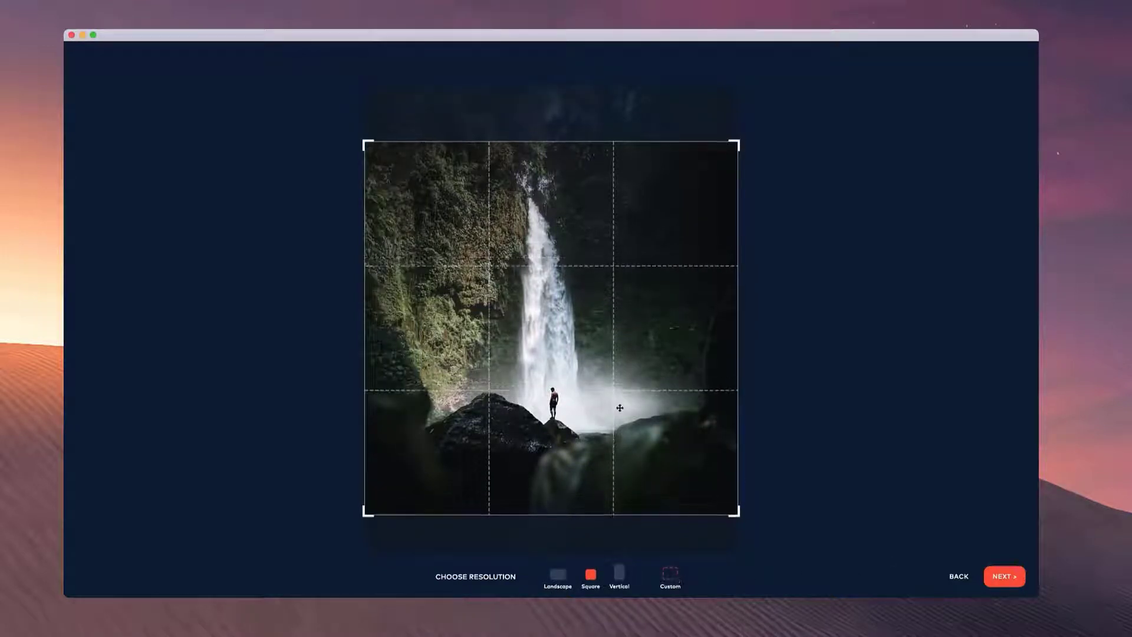
{"action": "left_click", "coordinate": [1005, 576]}
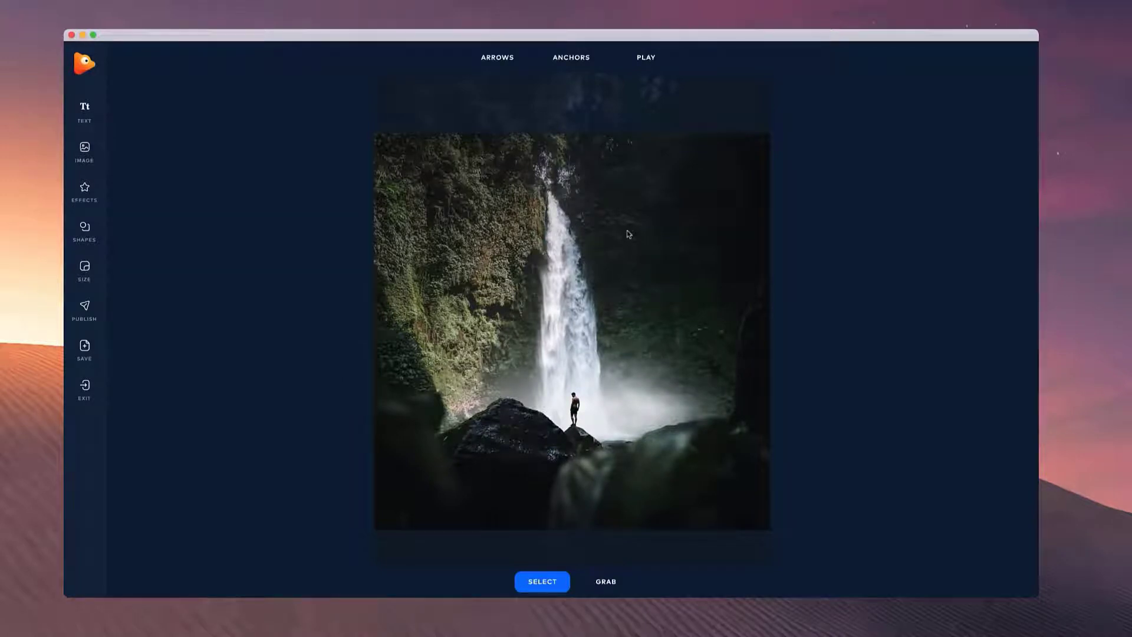
{"action": "scroll", "coordinate": [627, 234], "scroll_direction": "up", "scroll_amount": 3}
{"action": "scroll", "coordinate": [619, 247], "scroll_direction": "up", "scroll_amount": 3}
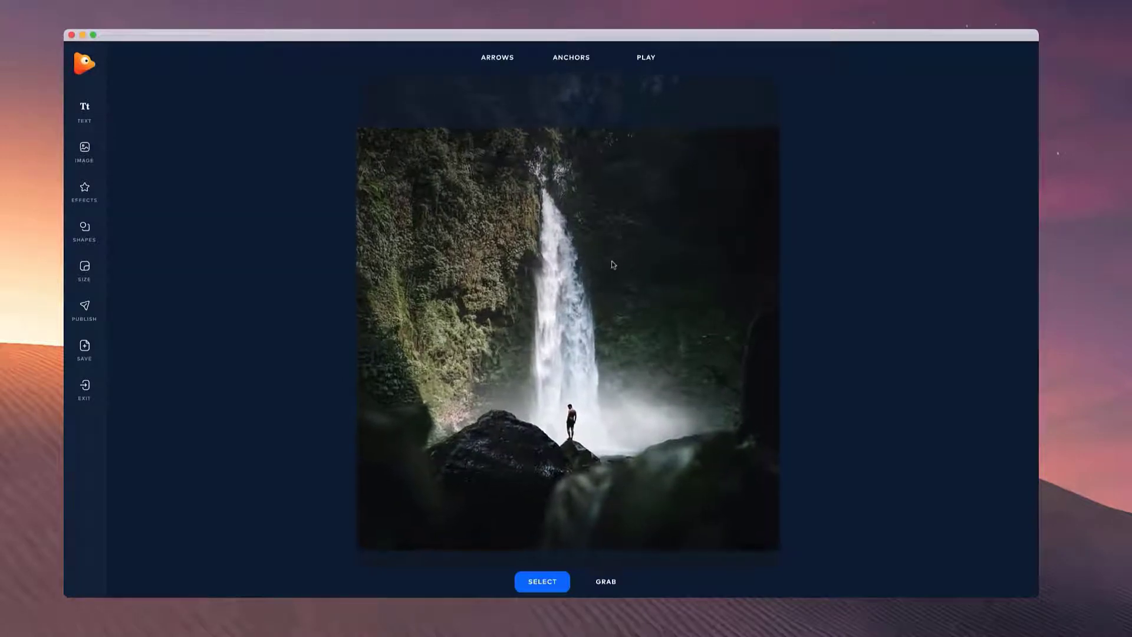
{"action": "scroll", "coordinate": [611, 261], "scroll_direction": "up", "scroll_amount": 2}
{"action": "scroll", "coordinate": [572, 358], "scroll_direction": "up", "scroll_amount": 2}
{"action": "scroll", "coordinate": [571, 358], "scroll_direction": "up", "scroll_amount": 2}
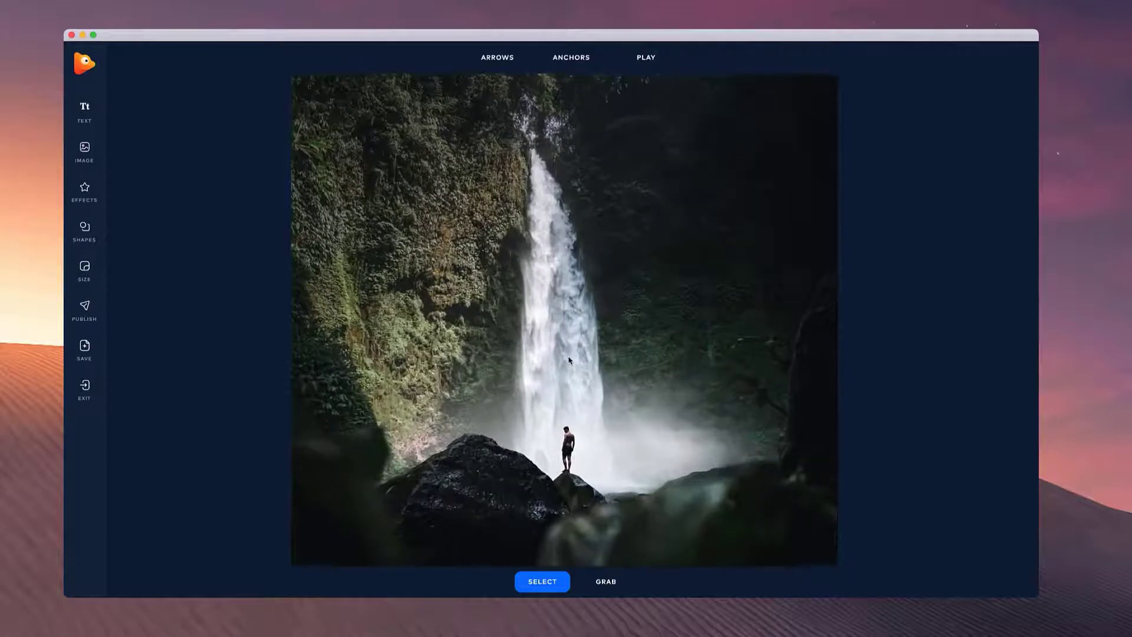
{"action": "scroll", "coordinate": [572, 357], "scroll_direction": "up", "scroll_amount": 3}
{"action": "scroll", "coordinate": [571, 357], "scroll_direction": "up", "scroll_amount": 2}
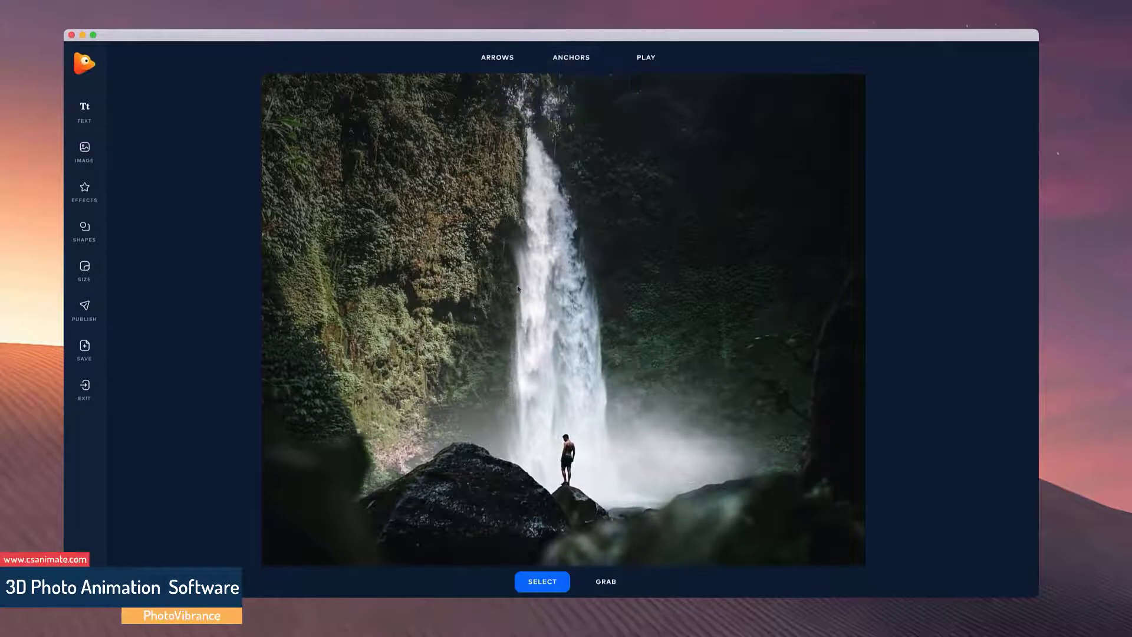
{"action": "mouse_move", "coordinate": [572, 58]}
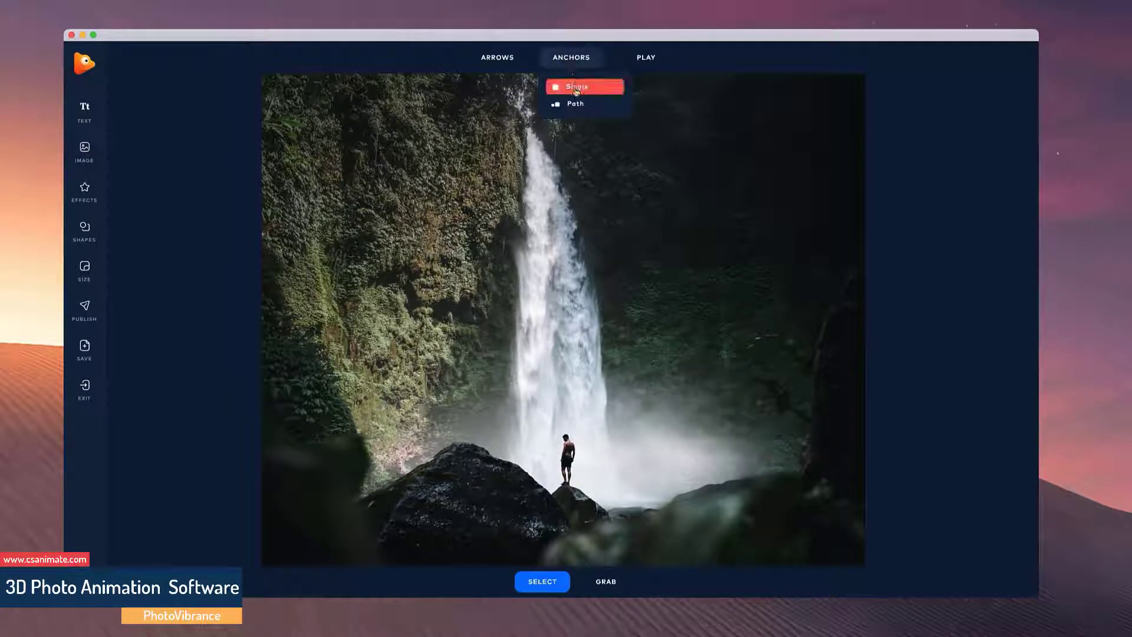
Place single anchors along the waterfall's left and right edges and lower area, changing placement mode.
{"action": "left_click", "coordinate": [573, 88]}
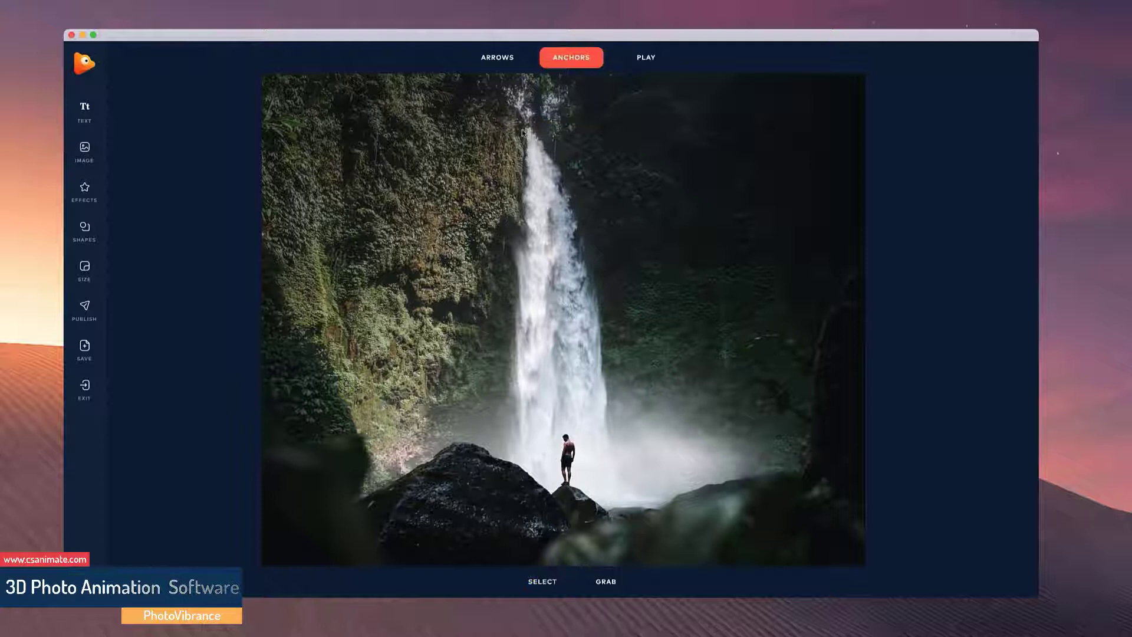
{"action": "left_click_drag", "start_coordinate": [522, 131], "coordinate": [522, 164]}
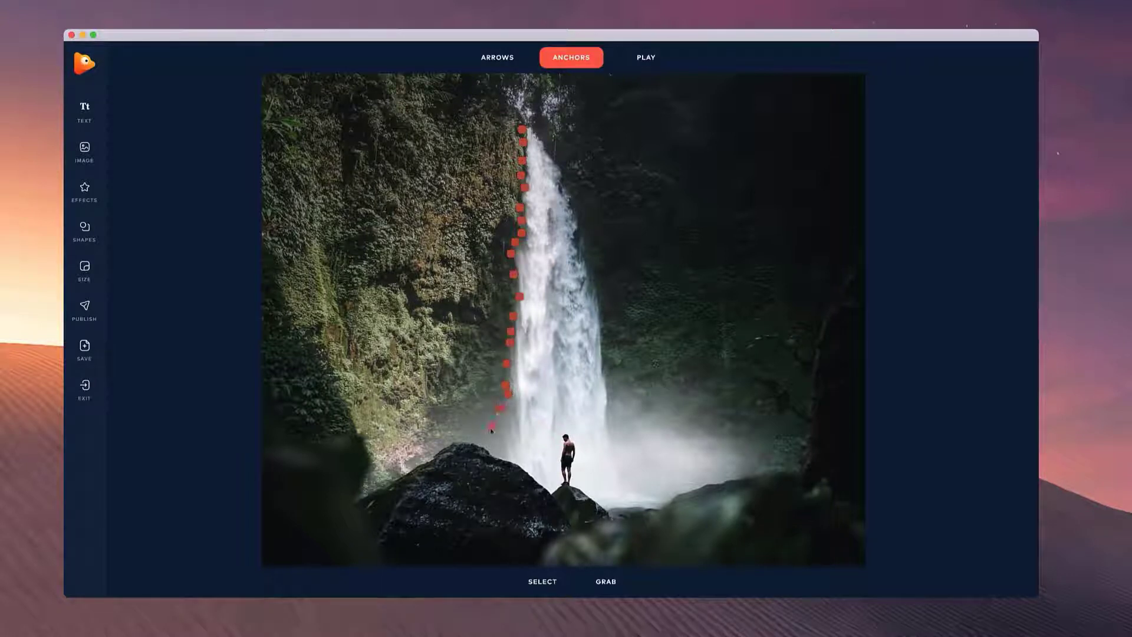
{"action": "mouse_move", "coordinate": [486, 448]}
{"action": "left_mouse_down"}
{"action": "mouse_move", "coordinate": [529, 470]}
{"action": "mouse_move", "coordinate": [566, 442]}
{"action": "mouse_move", "coordinate": [571, 481]}
{"action": "mouse_move", "coordinate": [663, 501]}
{"action": "mouse_move", "coordinate": [619, 392]}
{"action": "mouse_move", "coordinate": [557, 160]}
{"action": "mouse_move", "coordinate": [528, 122]}
{"action": "left_mouse_up"}
{"action": "left_click", "coordinate": [542, 487]}
{"action": "left_click", "coordinate": [584, 57]}
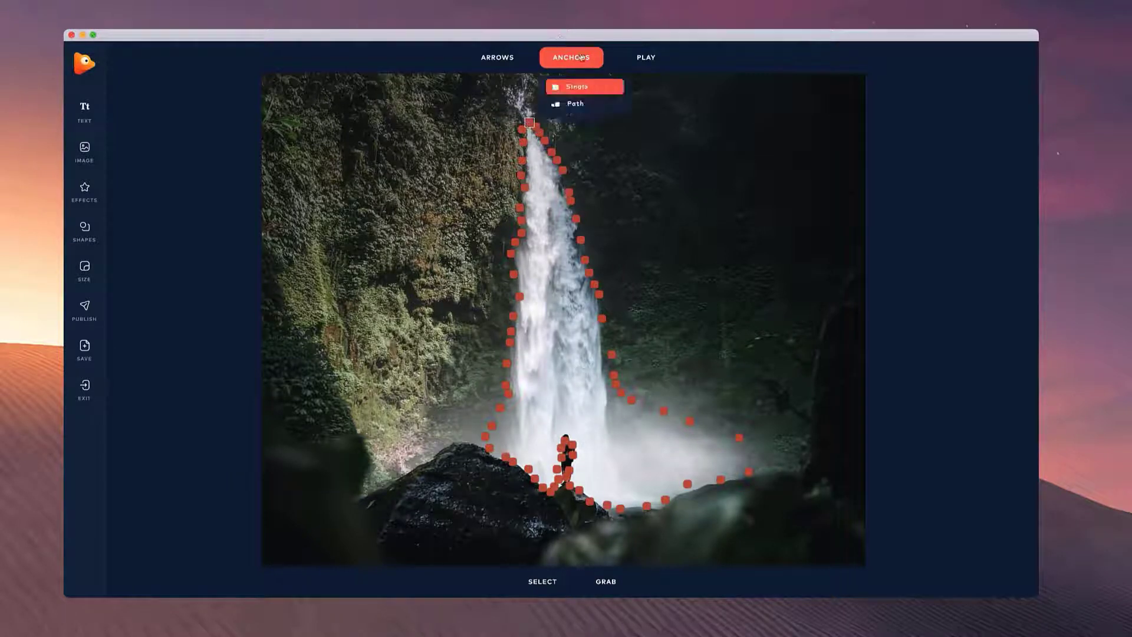
{"action": "left_click", "coordinate": [589, 105]}
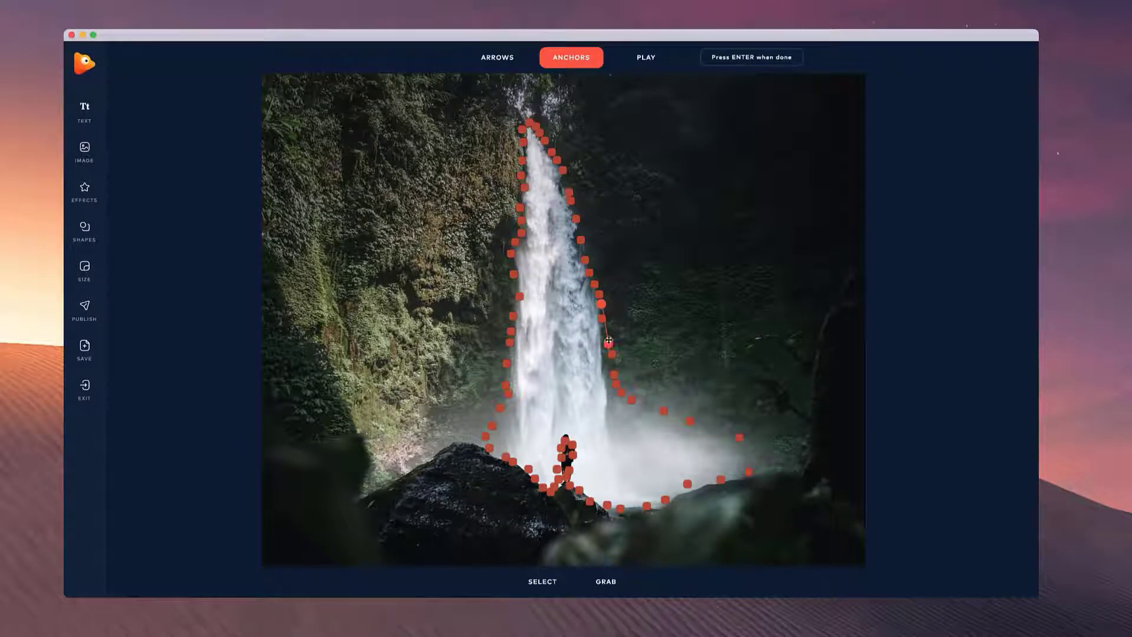
{"action": "left_click", "coordinate": [609, 342]}
{"action": "scroll", "coordinate": [590, 368], "scroll_direction": "up", "scroll_amount": 3}
{"action": "scroll", "coordinate": [592, 390], "scroll_direction": "up", "scroll_amount": 3}
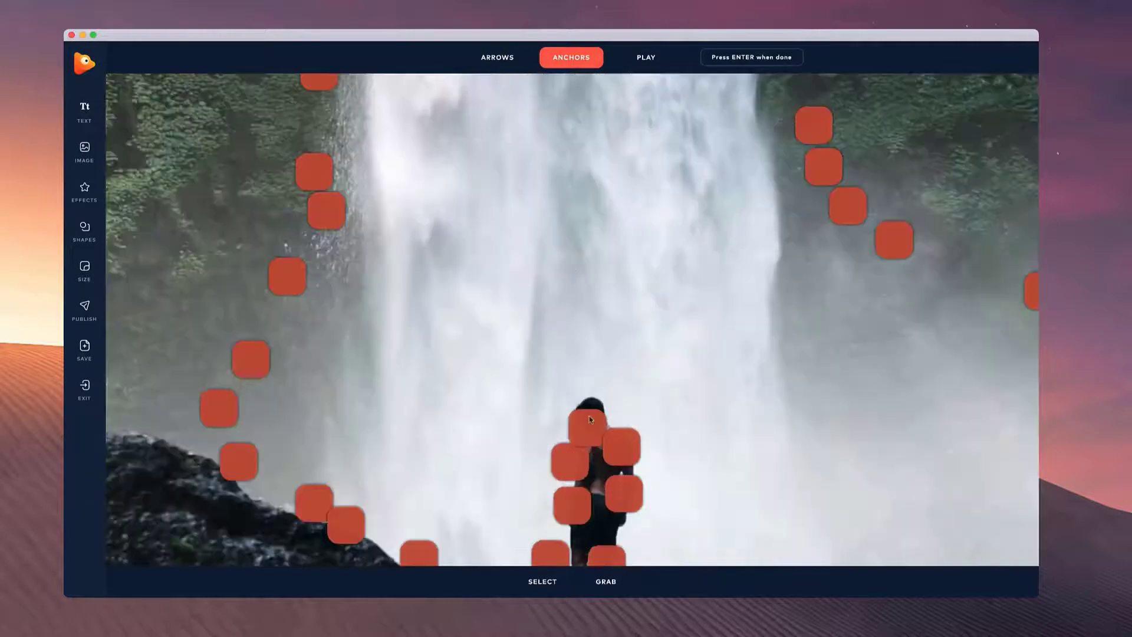
Allow selecting arrows and anchors, then pull anchors tight around the figure's head, body and waist.
{"action": "left_click", "coordinate": [543, 581]}
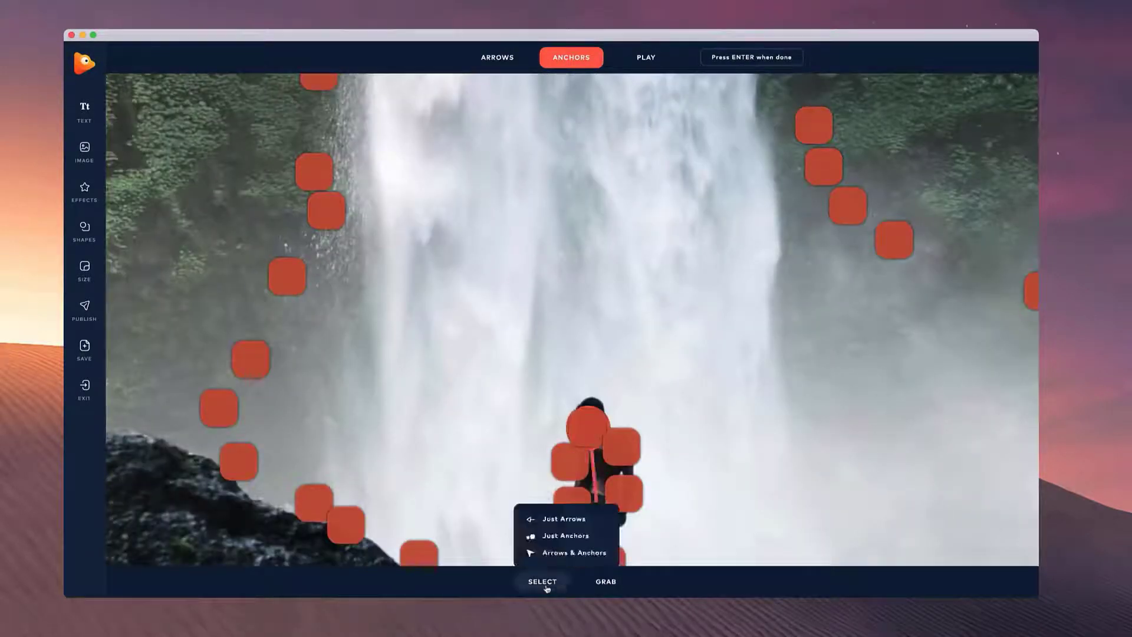
{"action": "left_click", "coordinate": [567, 553]}
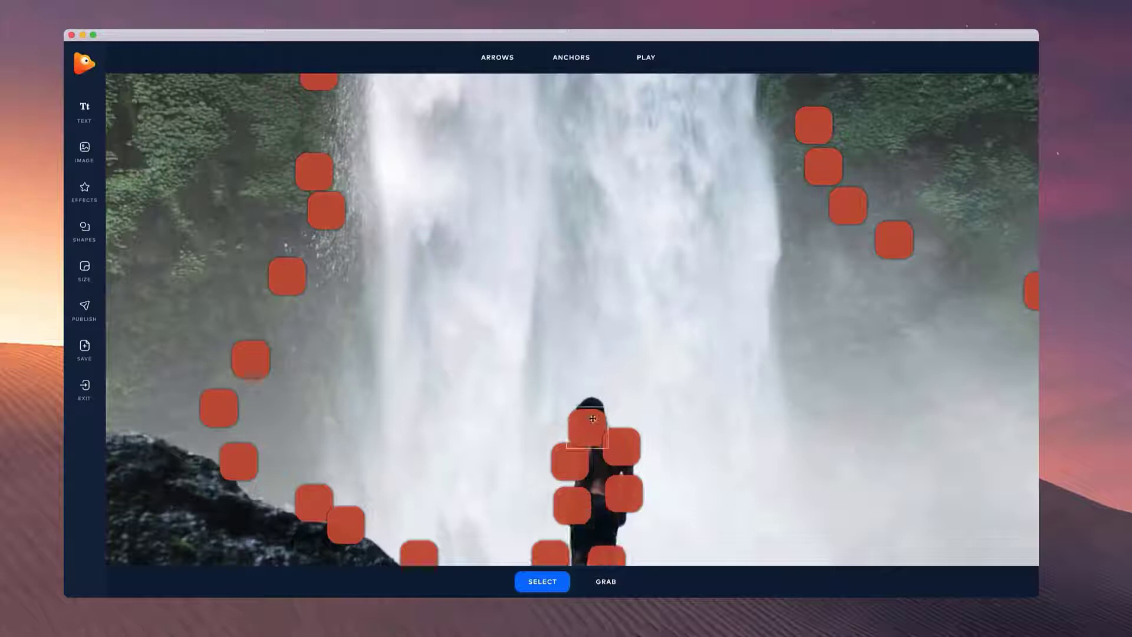
{"action": "left_click_drag", "start_coordinate": [592, 420], "coordinate": [591, 389]}
{"action": "left_click_drag", "start_coordinate": [617, 444], "coordinate": [621, 424]}
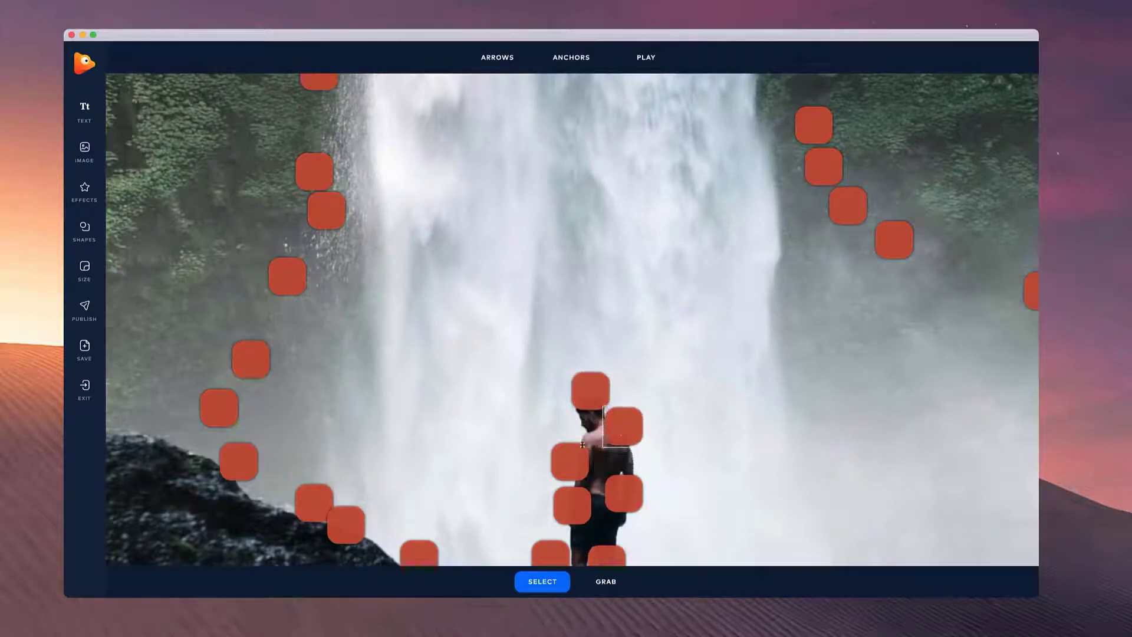
{"action": "left_click_drag", "start_coordinate": [571, 462], "coordinate": [567, 441]}
{"action": "left_click_drag", "start_coordinate": [623, 492], "coordinate": [638, 476]}
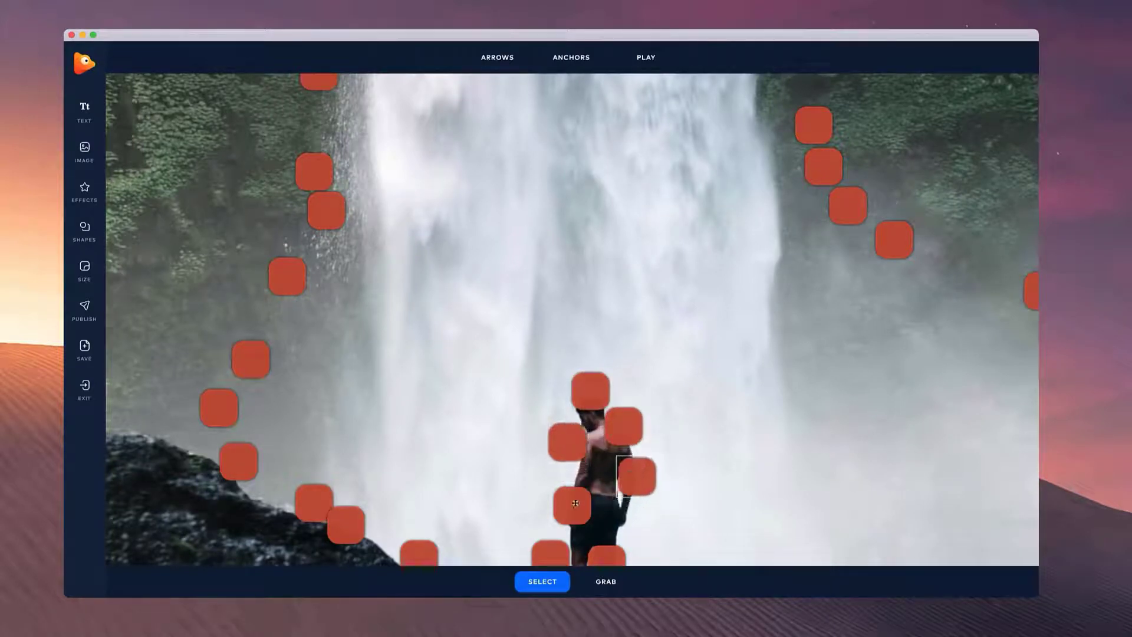
{"action": "left_click_drag", "start_coordinate": [575, 504], "coordinate": [566, 490]}
{"action": "scroll", "coordinate": [682, 425], "scroll_direction": "down", "scroll_amount": 5}
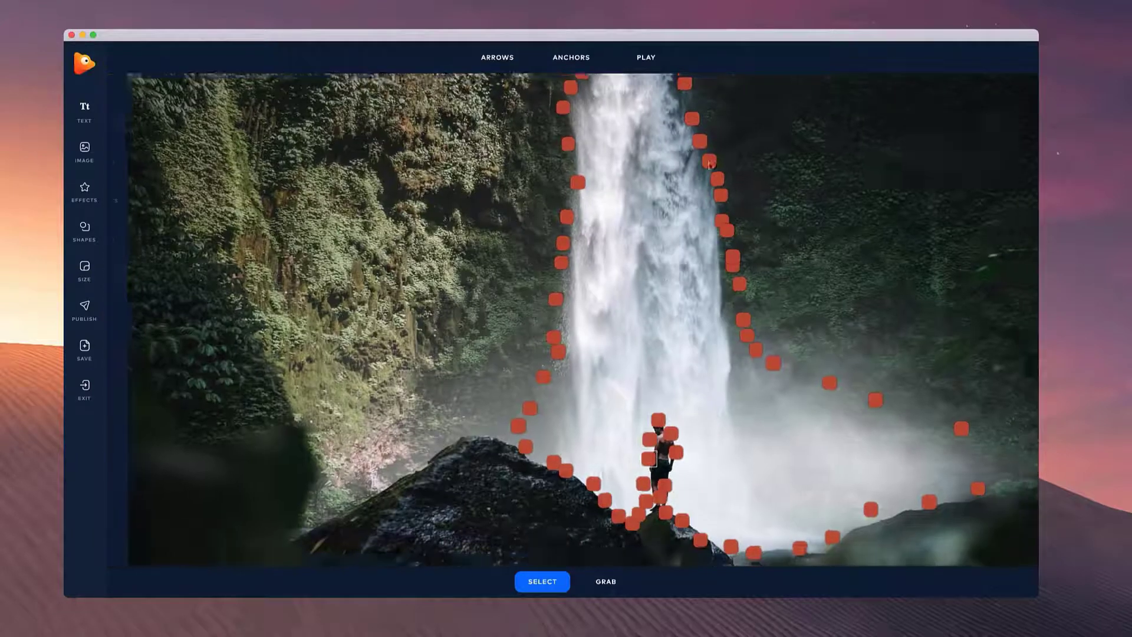
{"action": "scroll", "coordinate": [709, 161], "scroll_direction": "down", "scroll_amount": 3}
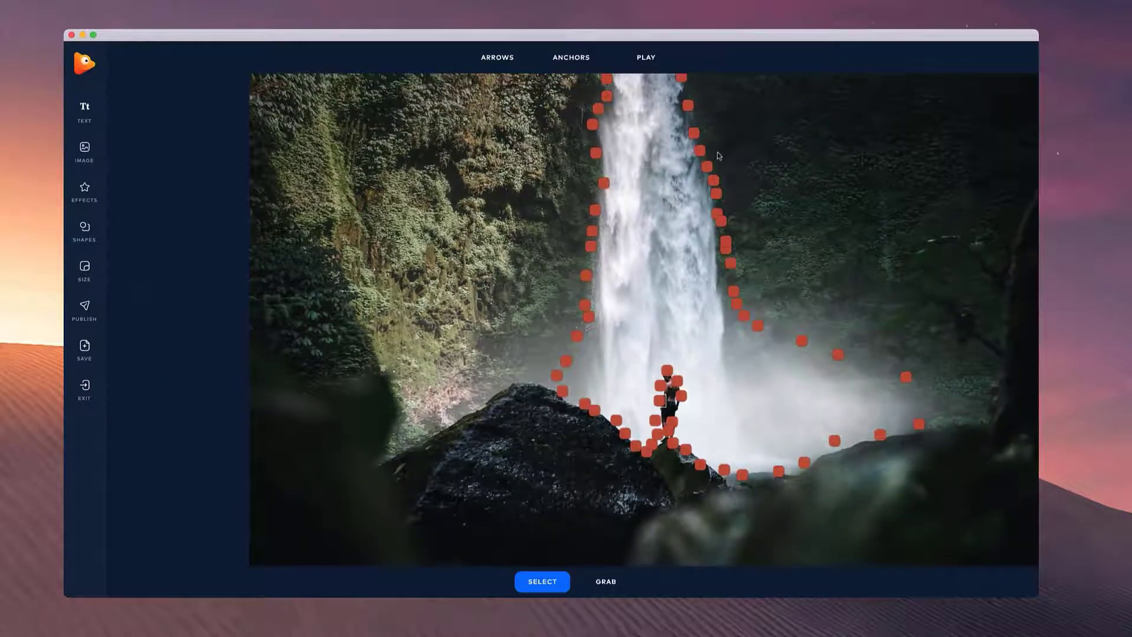
Pan the whole photo back into view and bring up the motion arrow options.
{"action": "left_click", "coordinate": [607, 581]}
{"action": "mouse_move", "coordinate": [708, 196]}
{"action": "left_mouse_down"}
{"action": "mouse_move", "coordinate": [682, 250]}
{"action": "mouse_move", "coordinate": [635, 176]}
{"action": "left_mouse_up"}
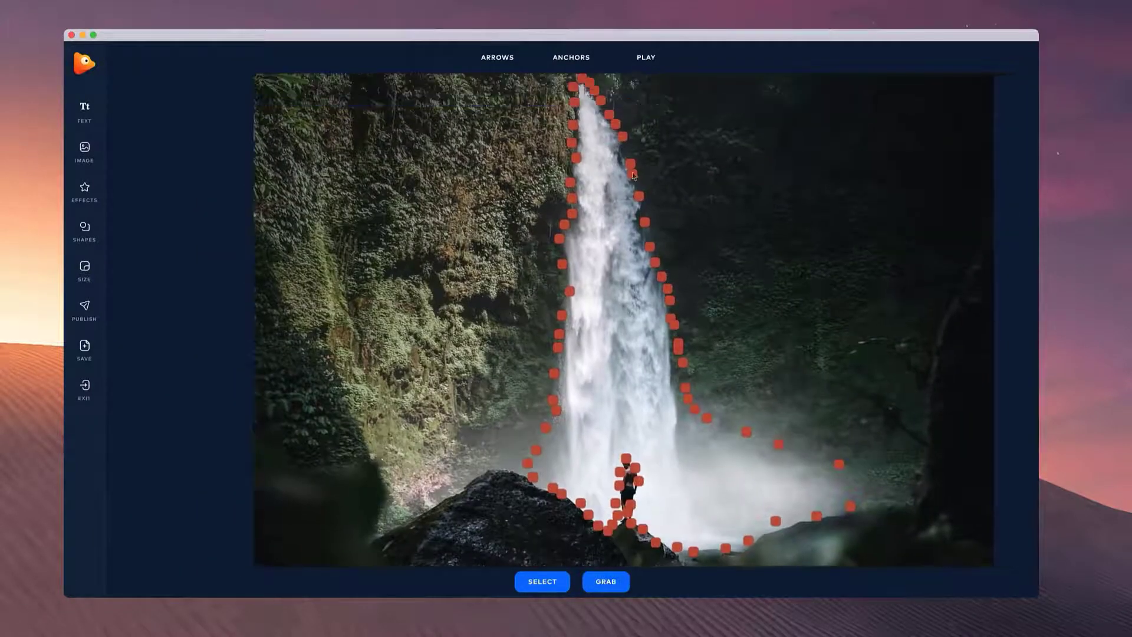
{"action": "left_click", "coordinate": [497, 57]}
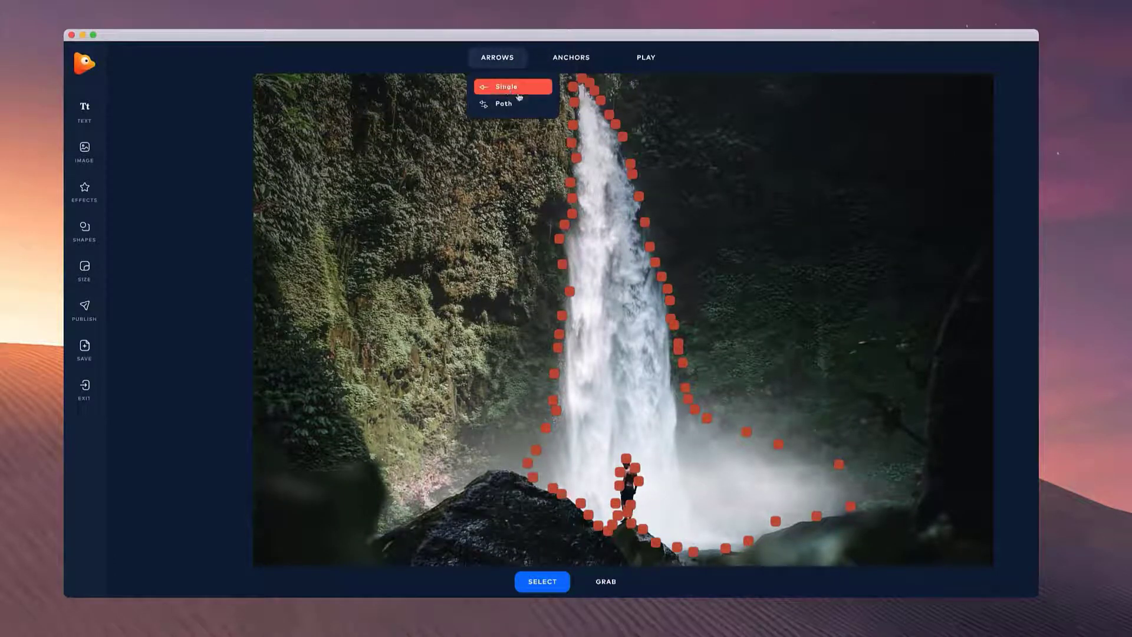
Draw six downward motion arrows along the falling water and start the preview.
{"action": "left_click", "coordinate": [519, 89]}
{"action": "mouse_move", "coordinate": [590, 113]}
{"action": "left_mouse_down"}
{"action": "mouse_move", "coordinate": [589, 190]}
{"action": "mouse_move", "coordinate": [630, 220]}
{"action": "mouse_move", "coordinate": [594, 273]}
{"action": "mouse_move", "coordinate": [588, 260]}
{"action": "mouse_move", "coordinate": [587, 374]}
{"action": "left_mouse_up"}
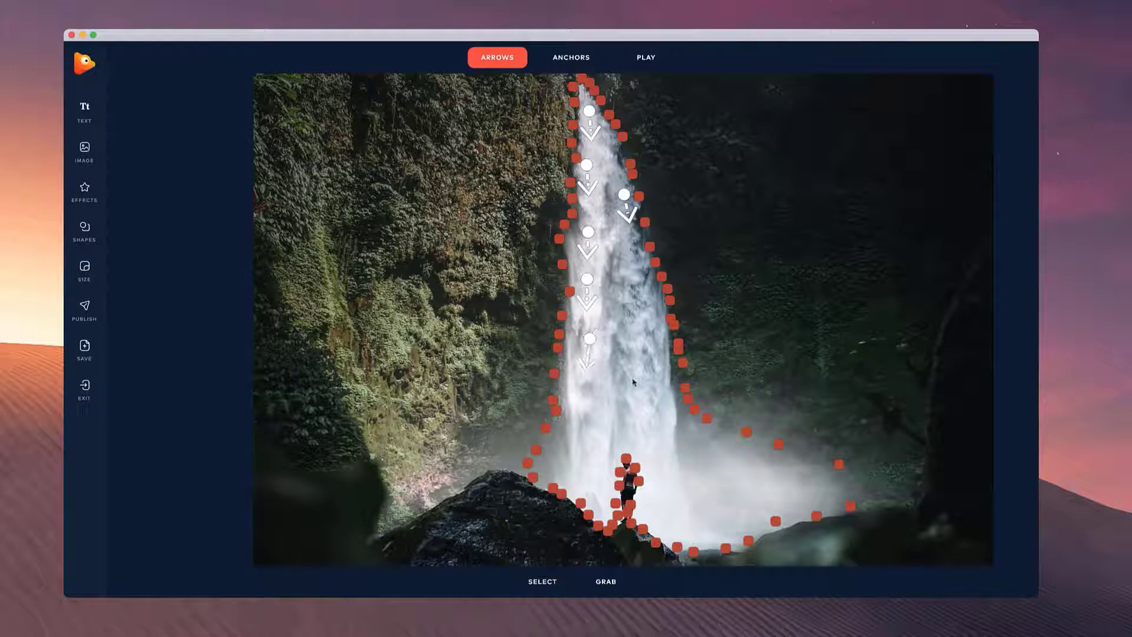
{"action": "left_click_drag", "start_coordinate": [632, 325], "coordinate": [636, 351]}
{"action": "left_click_drag", "start_coordinate": [655, 397], "coordinate": [665, 427]}
{"action": "left_click_drag", "start_coordinate": [629, 258], "coordinate": [637, 290]}
{"action": "left_click_drag", "start_coordinate": [661, 447], "coordinate": [686, 518]}
{"action": "left_click_drag", "start_coordinate": [589, 393], "coordinate": [578, 482]}
{"action": "left_click", "coordinate": [647, 58]}
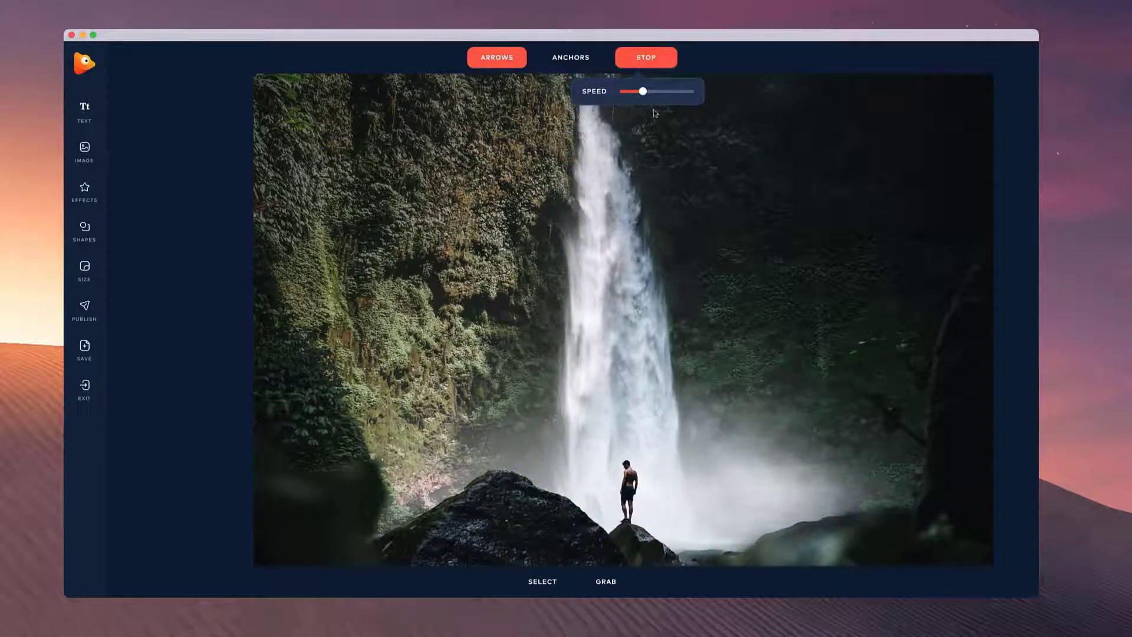
Stop the preview, raise one arrow's start point and add arrows in the upper-middle water.
{"action": "left_click", "coordinate": [649, 57]}
{"action": "scroll", "coordinate": [570, 203], "scroll_direction": "up", "scroll_amount": 5}
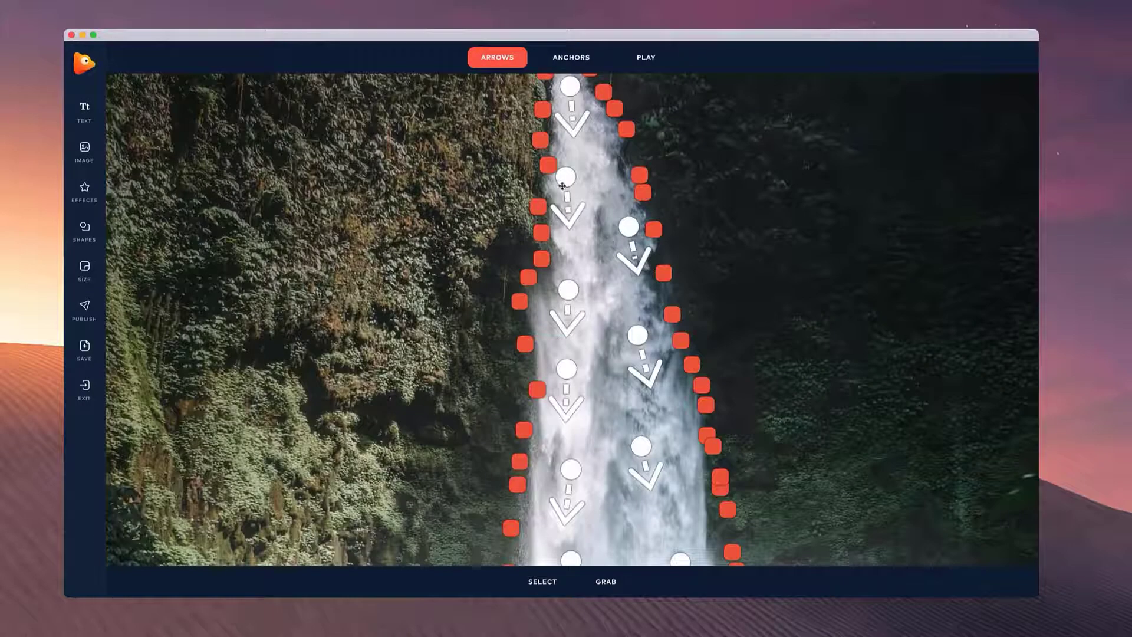
{"action": "left_click_drag", "start_coordinate": [563, 186], "coordinate": [572, 164]}
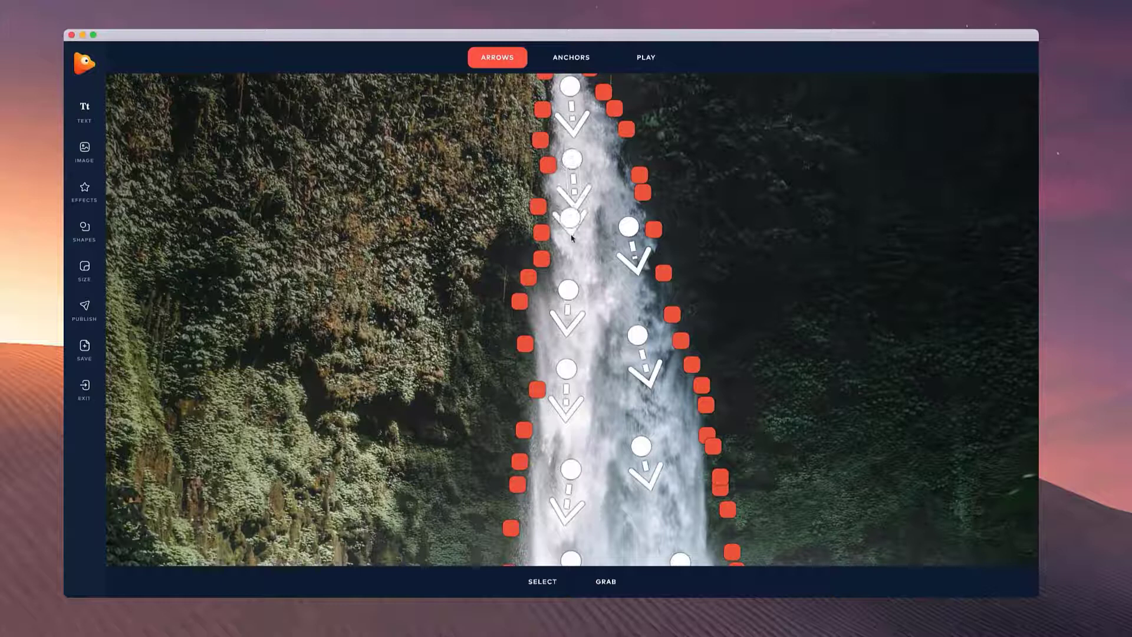
{"action": "mouse_move", "coordinate": [570, 221]}
{"action": "left_mouse_down"}
{"action": "mouse_move", "coordinate": [570, 264]}
{"action": "mouse_move", "coordinate": [627, 314]}
{"action": "left_mouse_up"}
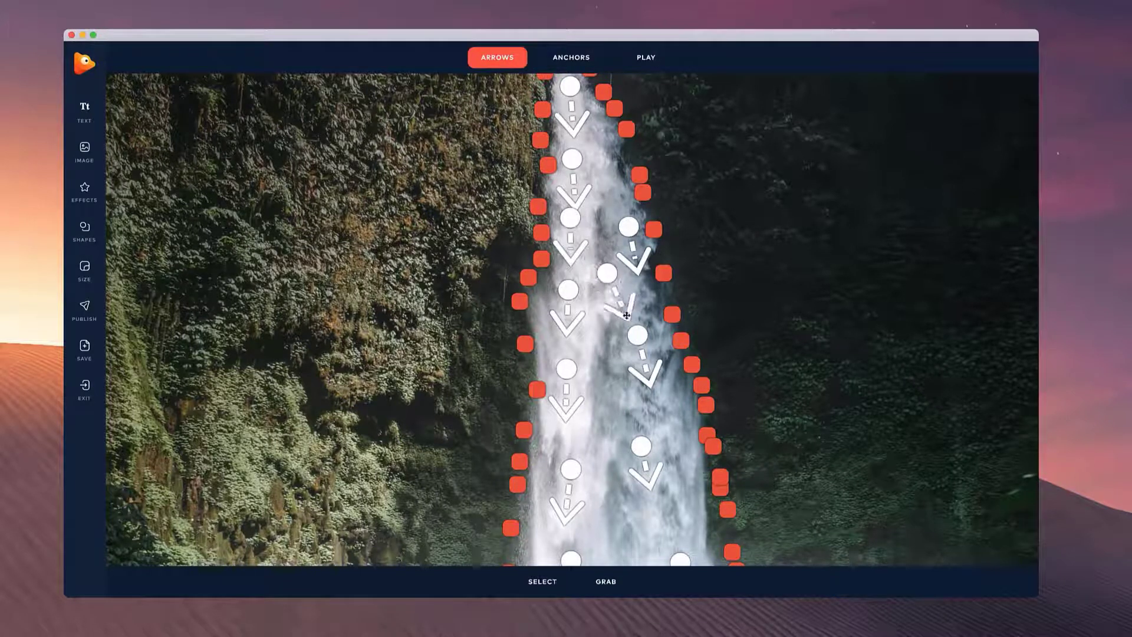
{"action": "left_click_drag", "start_coordinate": [605, 155], "coordinate": [619, 193]}
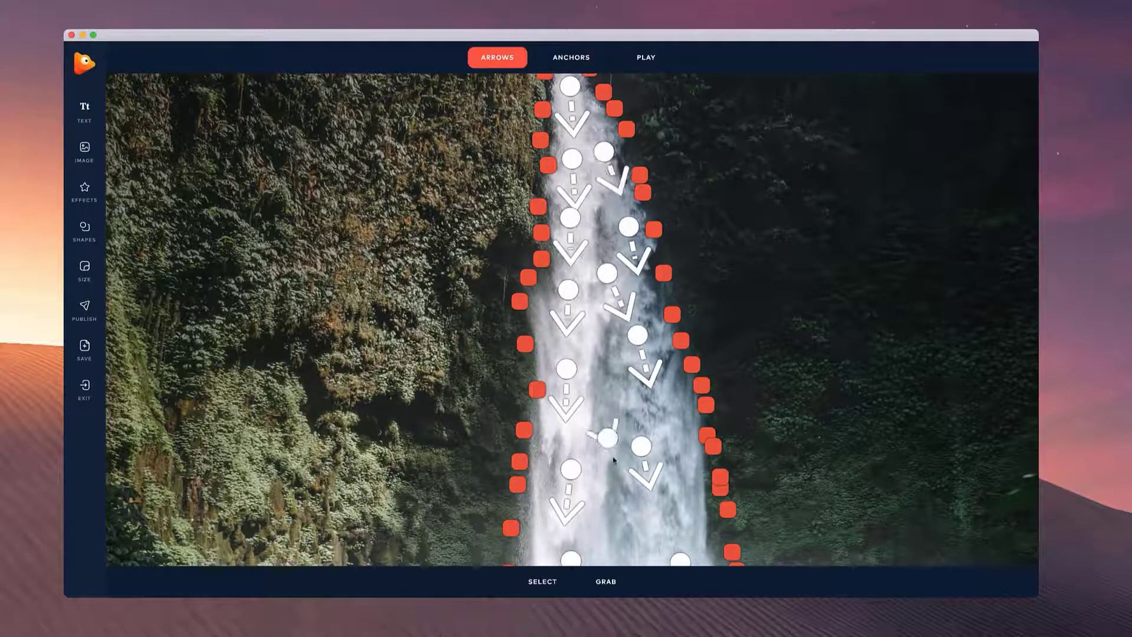
Add three arrows low in the waterfall, then replay at a slightly faster speed.
{"action": "left_click_drag", "start_coordinate": [606, 426], "coordinate": [610, 469]}
{"action": "left_click_drag", "start_coordinate": [620, 517], "coordinate": [618, 557]}
{"action": "scroll", "coordinate": [668, 421], "scroll_direction": "down", "scroll_amount": 5}
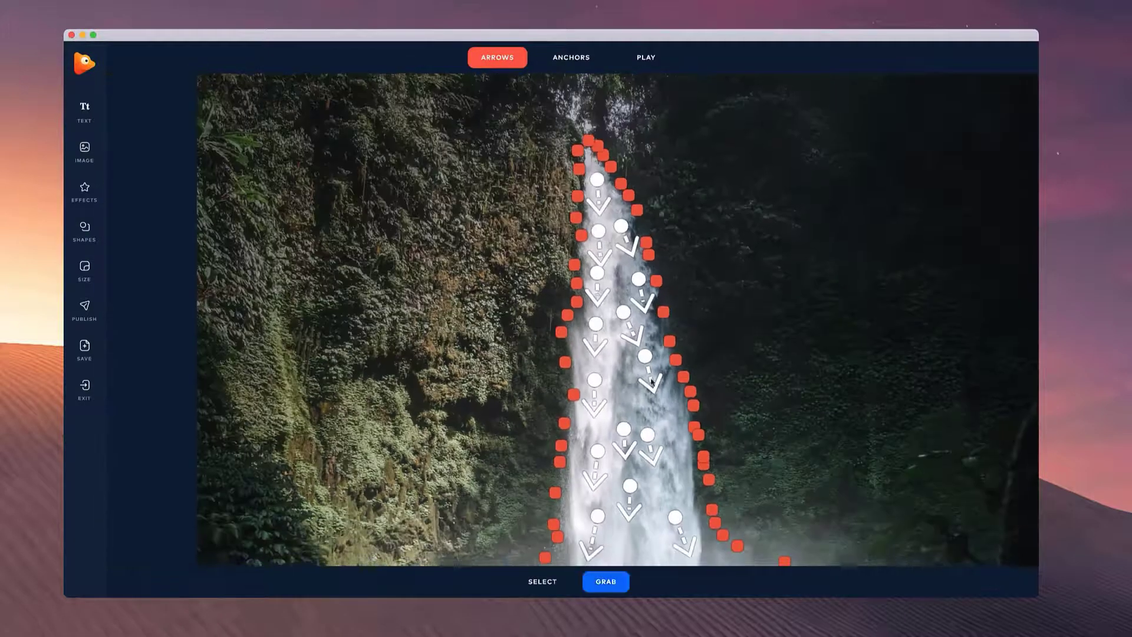
{"action": "left_click_drag", "start_coordinate": [565, 426], "coordinate": [568, 455]}
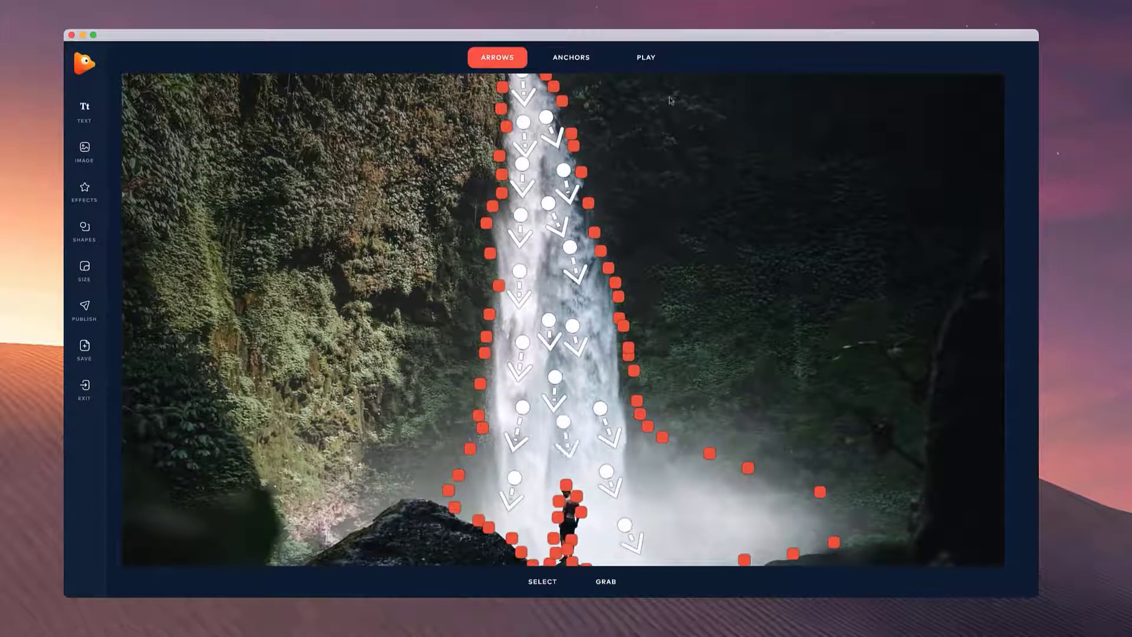
{"action": "left_click", "coordinate": [646, 57]}
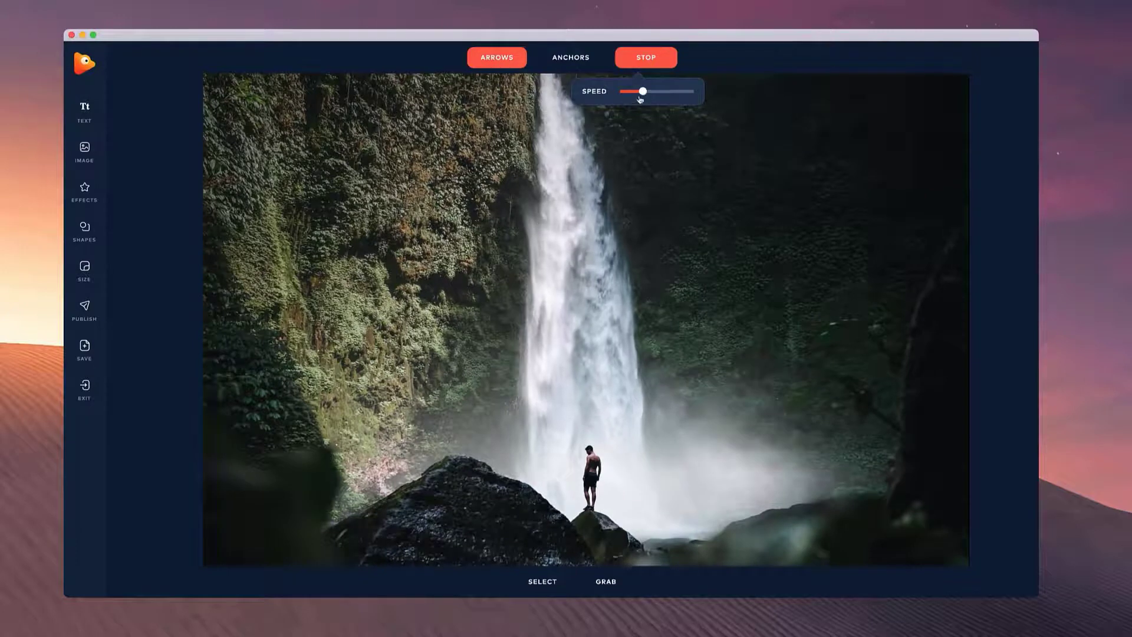
{"action": "left_click_drag", "start_coordinate": [643, 91], "coordinate": [648, 91]}
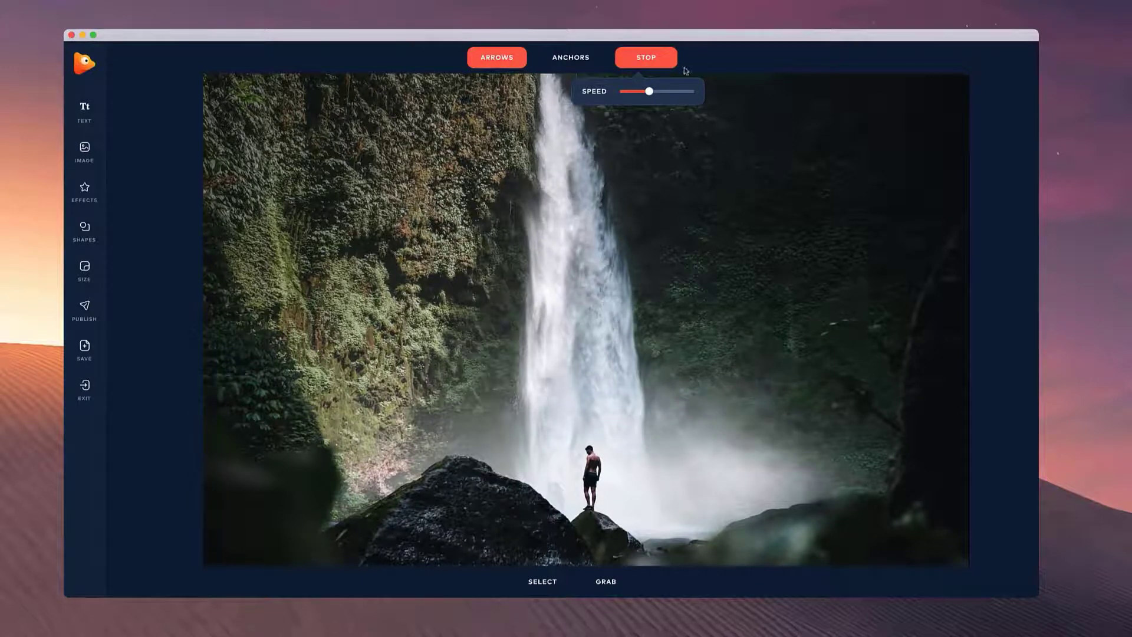
Stop the preview and add a Fog overlay from the Effects collection.
{"action": "left_click", "coordinate": [666, 61]}
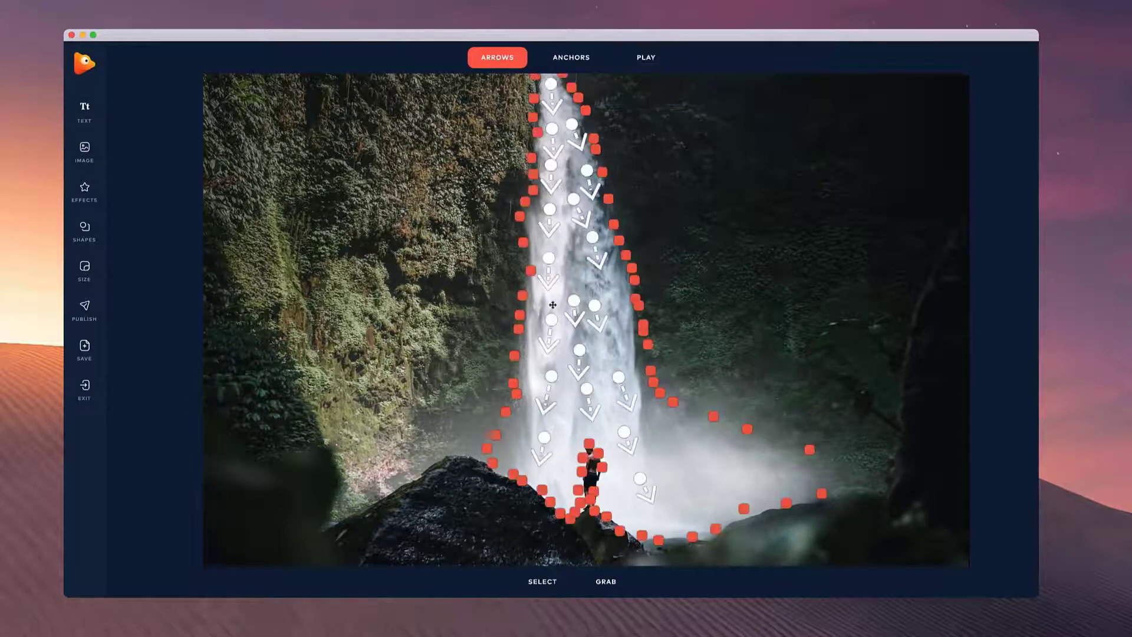
{"action": "scroll", "coordinate": [495, 293], "scroll_direction": "down", "scroll_amount": 2}
{"action": "scroll", "coordinate": [574, 316], "scroll_direction": "down", "scroll_amount": 1}
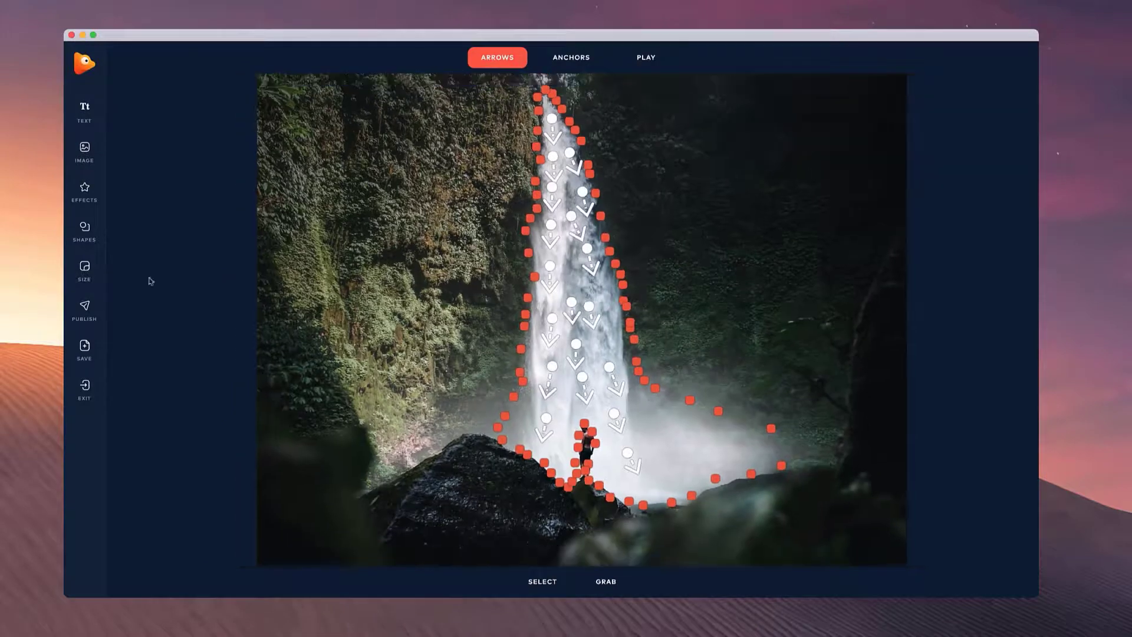
{"action": "left_click", "coordinate": [82, 200]}
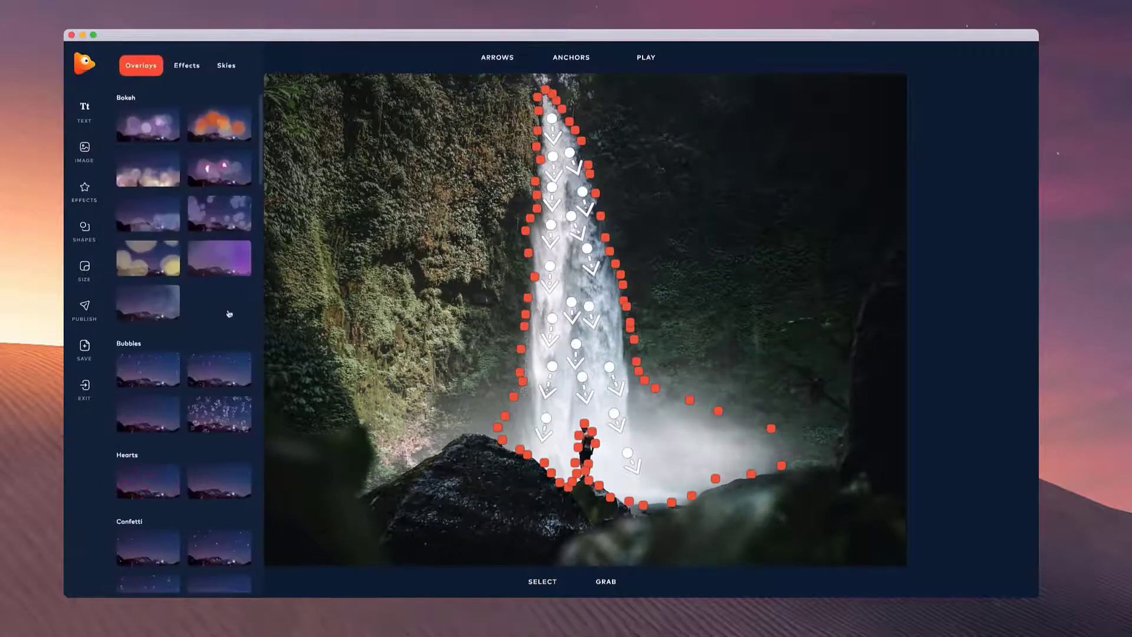
{"action": "scroll", "coordinate": [176, 177], "scroll_direction": "down", "scroll_amount": 4}
{"action": "scroll", "coordinate": [187, 222], "scroll_direction": "down", "scroll_amount": 4}
{"action": "scroll", "coordinate": [195, 248], "scroll_direction": "down", "scroll_amount": 4}
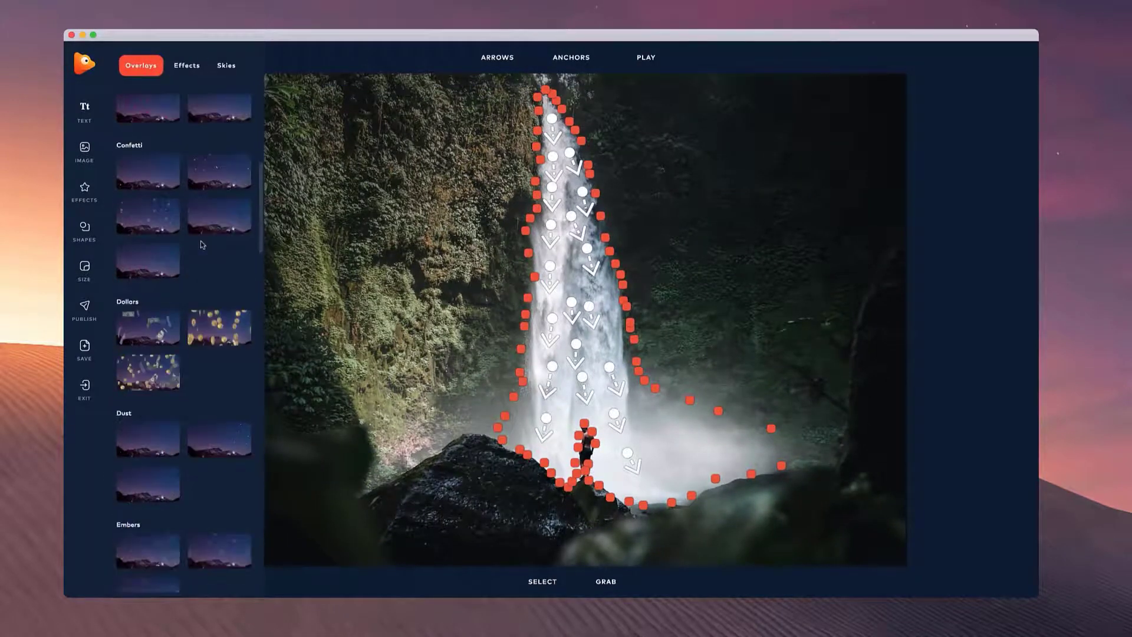
{"action": "scroll", "coordinate": [199, 251], "scroll_direction": "down", "scroll_amount": 4}
{"action": "scroll", "coordinate": [197, 254], "scroll_direction": "down", "scroll_amount": 4}
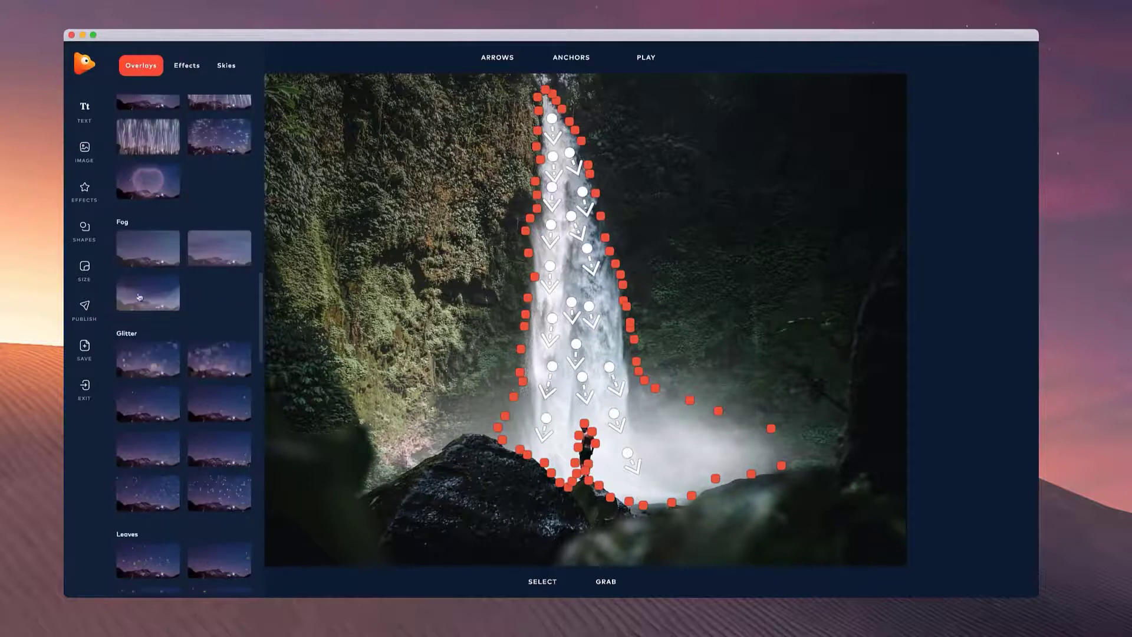
{"action": "left_click", "coordinate": [147, 294]}
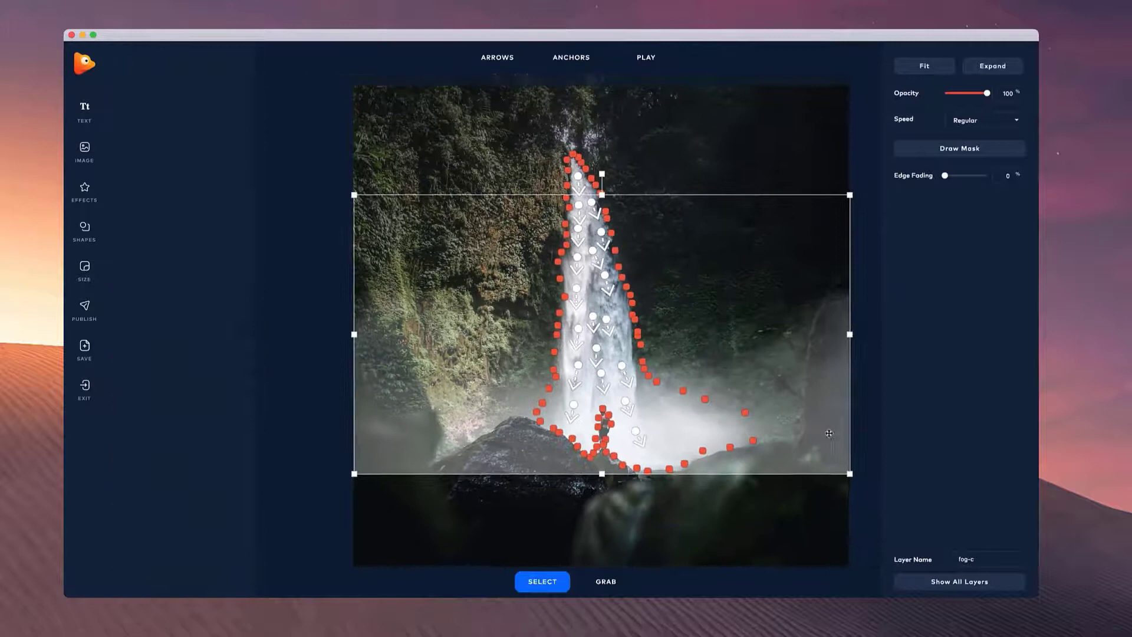
Move the fog down over the lower photo and enlarge it.
{"action": "left_click_drag", "start_coordinate": [823, 421], "coordinate": [820, 525]}
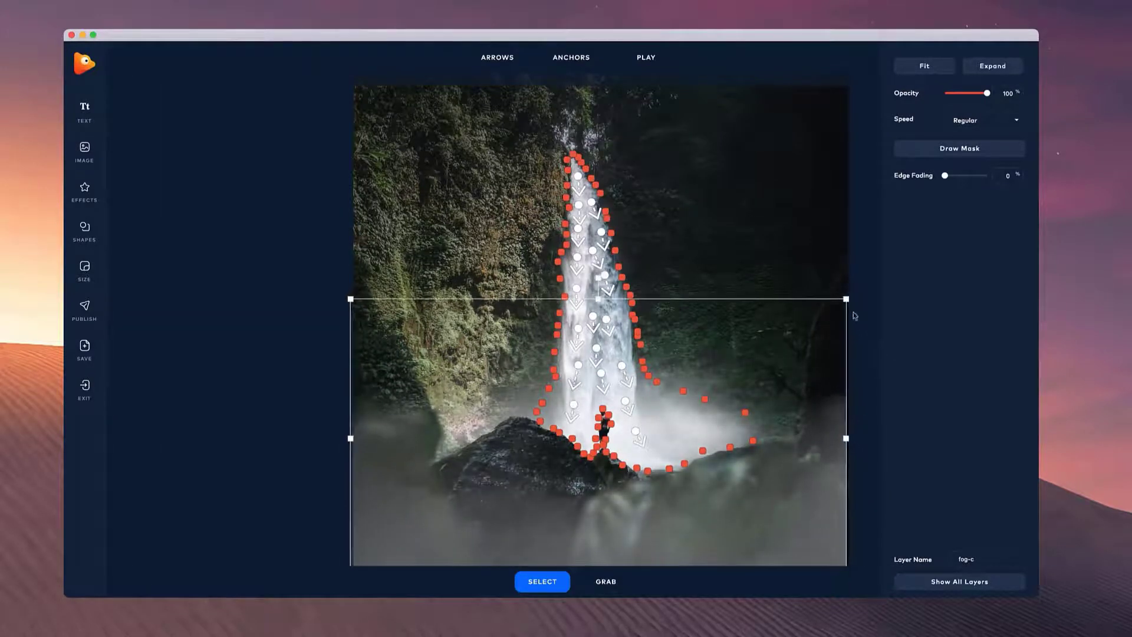
{"action": "left_click_drag", "start_coordinate": [846, 299], "coordinate": [865, 281]}
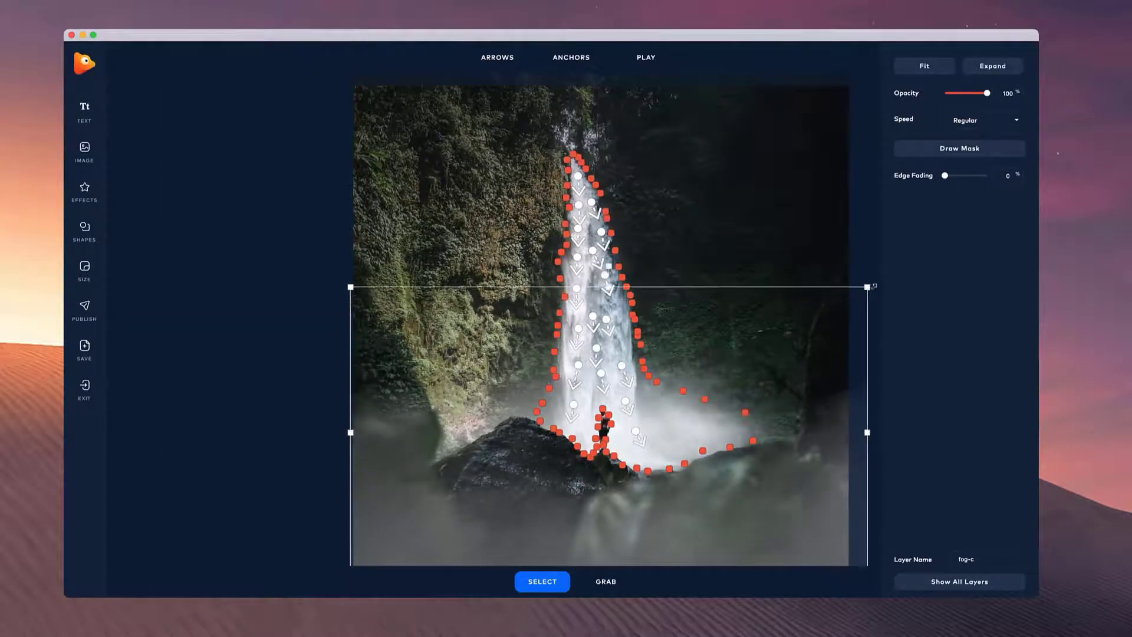
{"action": "left_click", "coordinate": [827, 446]}
{"action": "left_click_drag", "start_coordinate": [828, 445], "coordinate": [767, 451]}
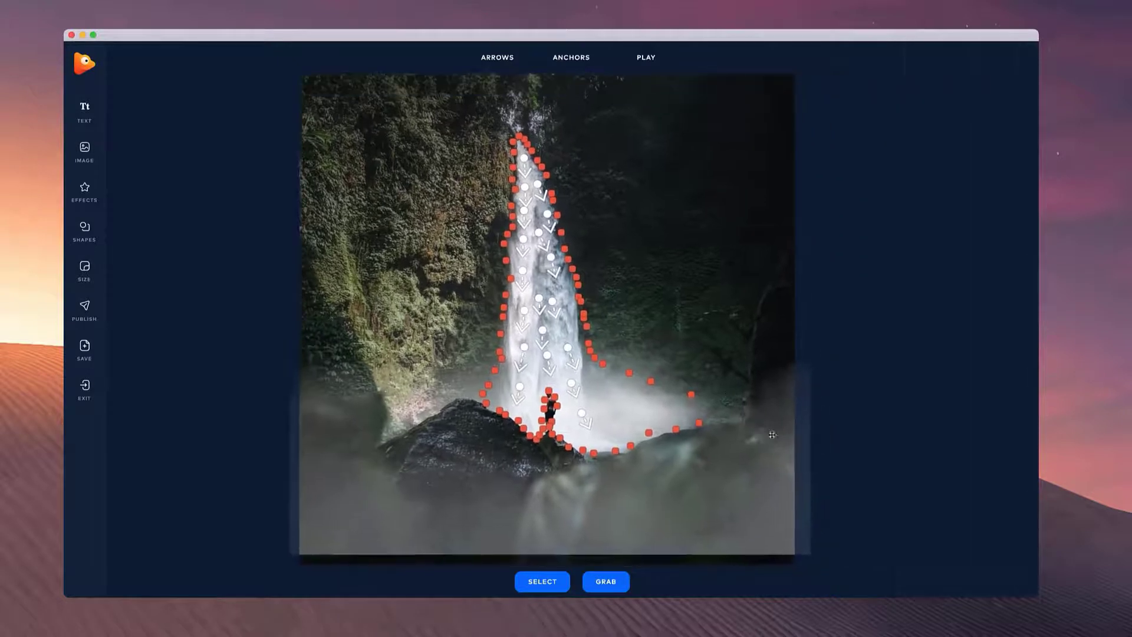
Set the fog overlay's speed to Slow and preview the animation.
{"action": "left_click", "coordinate": [768, 451]}
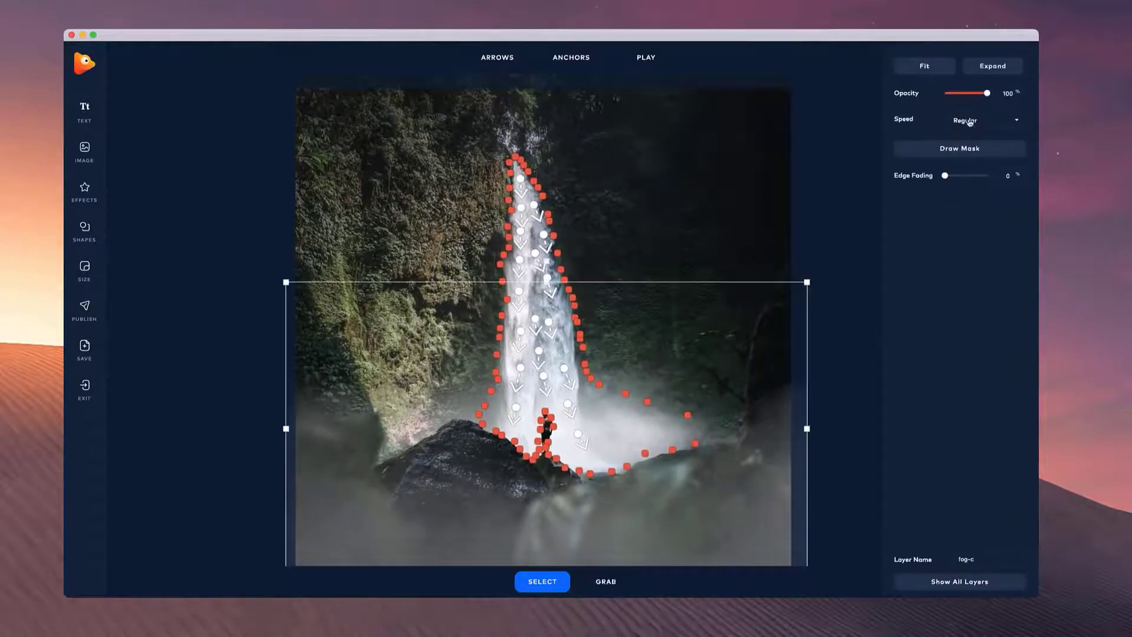
{"action": "left_click", "coordinate": [971, 122]}
{"action": "left_click", "coordinate": [964, 138]}
{"action": "left_click", "coordinate": [647, 57]}
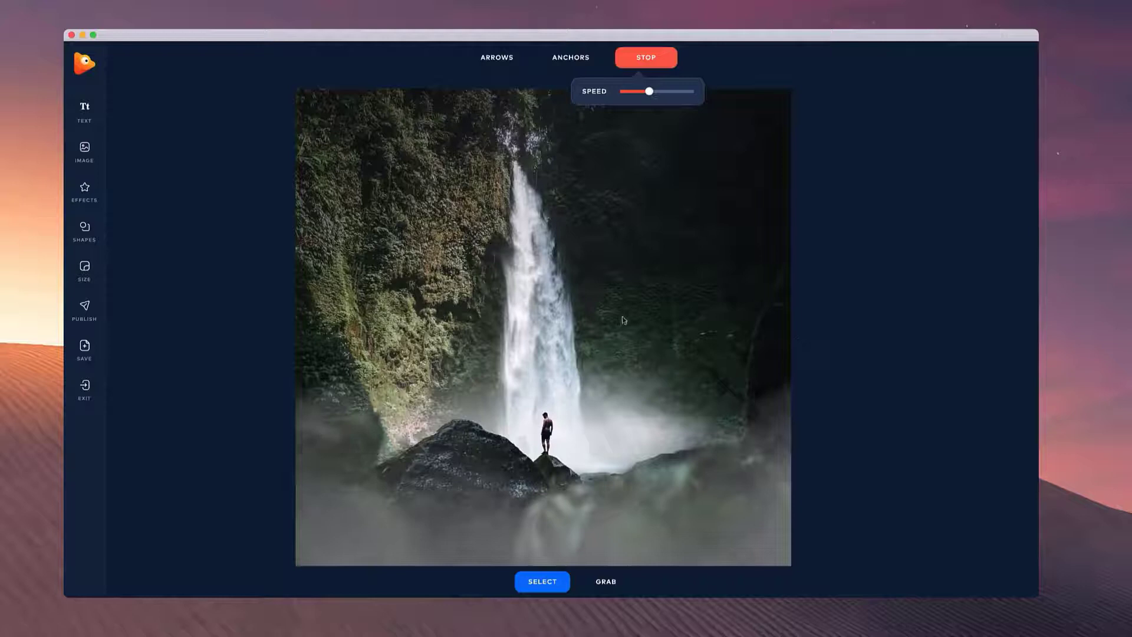
Stop the preview and open Publish settings, checking GIF before choosing MP4.
{"action": "left_click", "coordinate": [647, 59]}
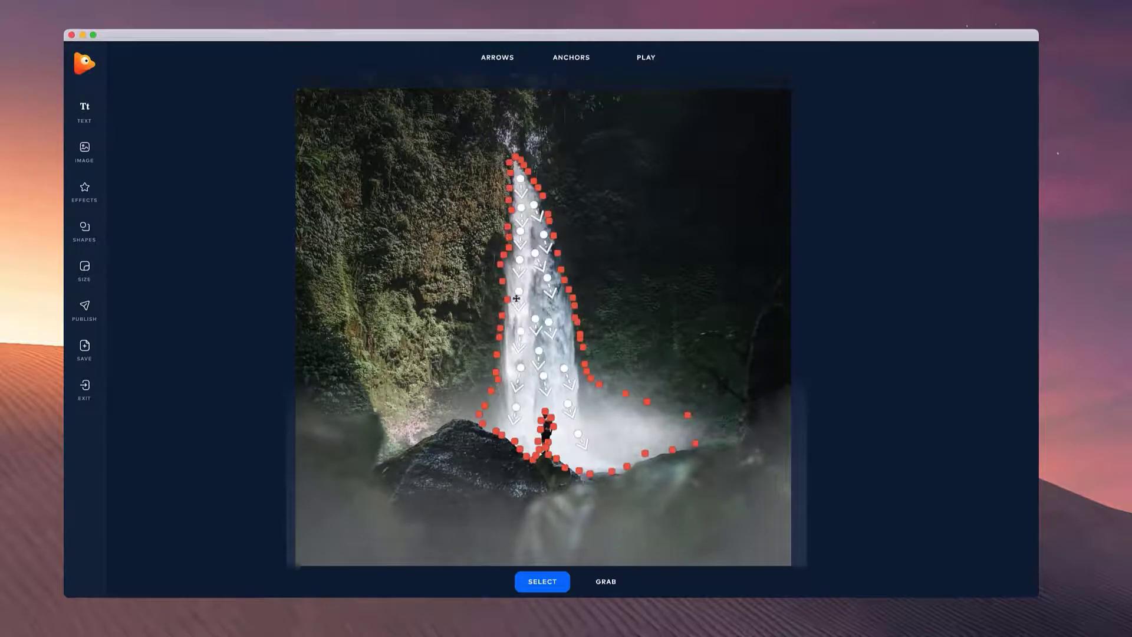
{"action": "left_click", "coordinate": [85, 310]}
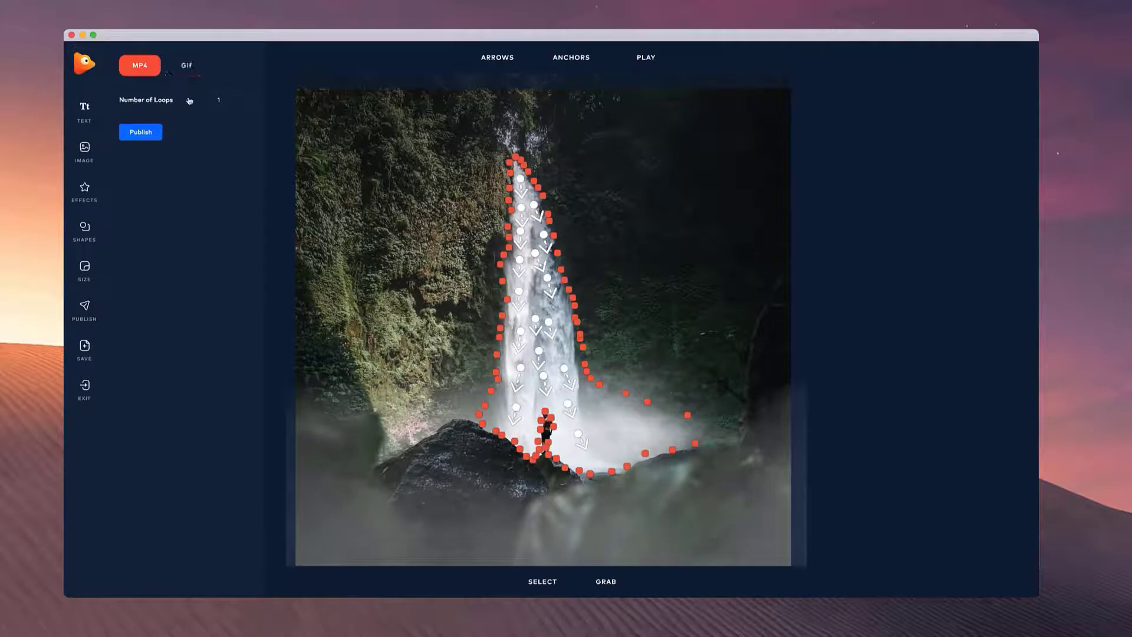
{"action": "left_click", "coordinate": [188, 64]}
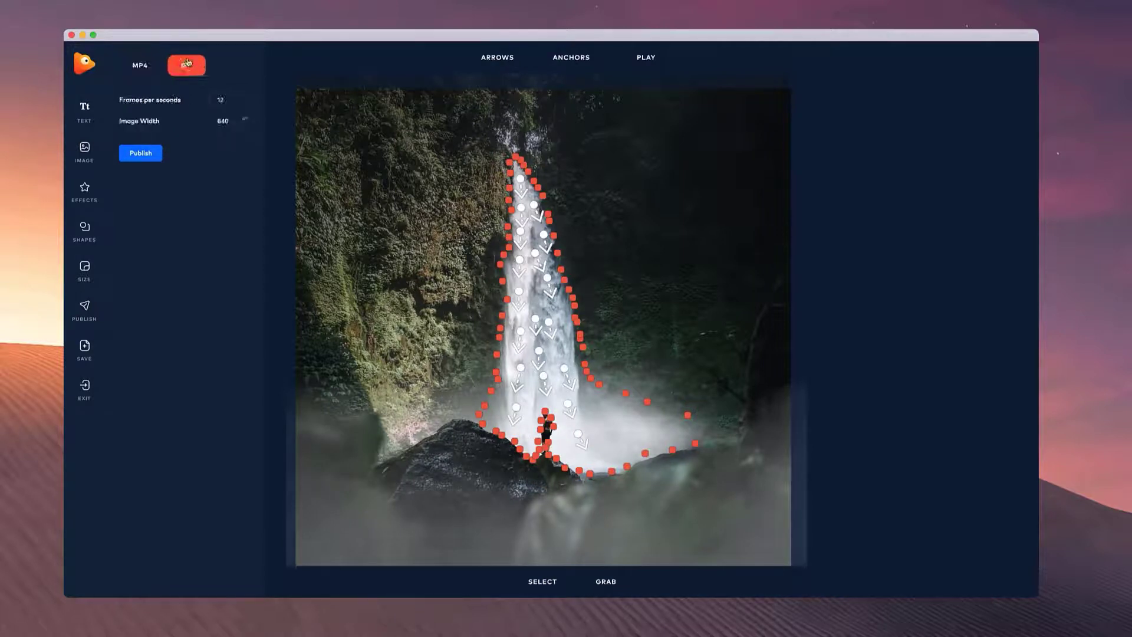
{"action": "left_click", "coordinate": [134, 64]}
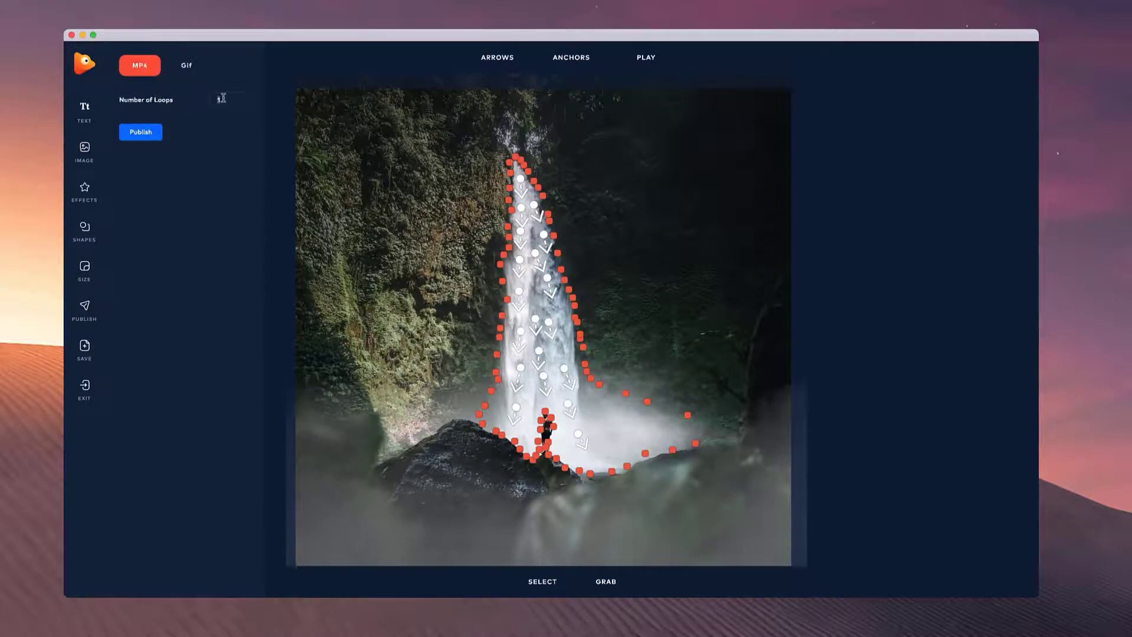
Export the animation as the MP4 'waterfall' and wait for rendering to complete.
{"action": "left_click", "coordinate": [142, 131]}
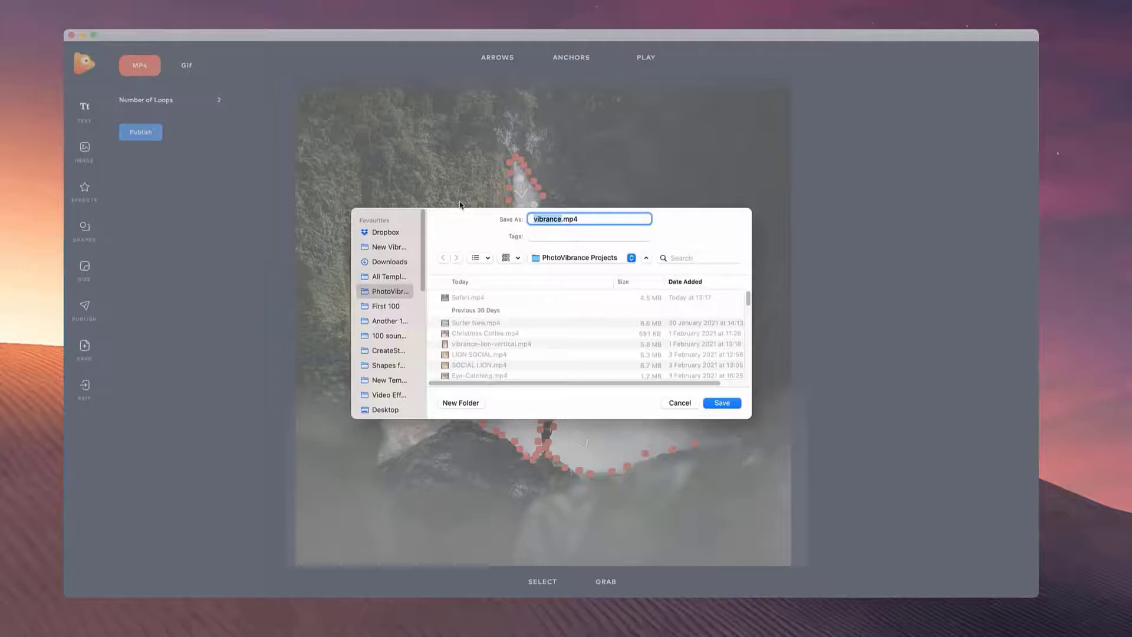
{"action": "type", "text": "e.mp4waterfall im"}
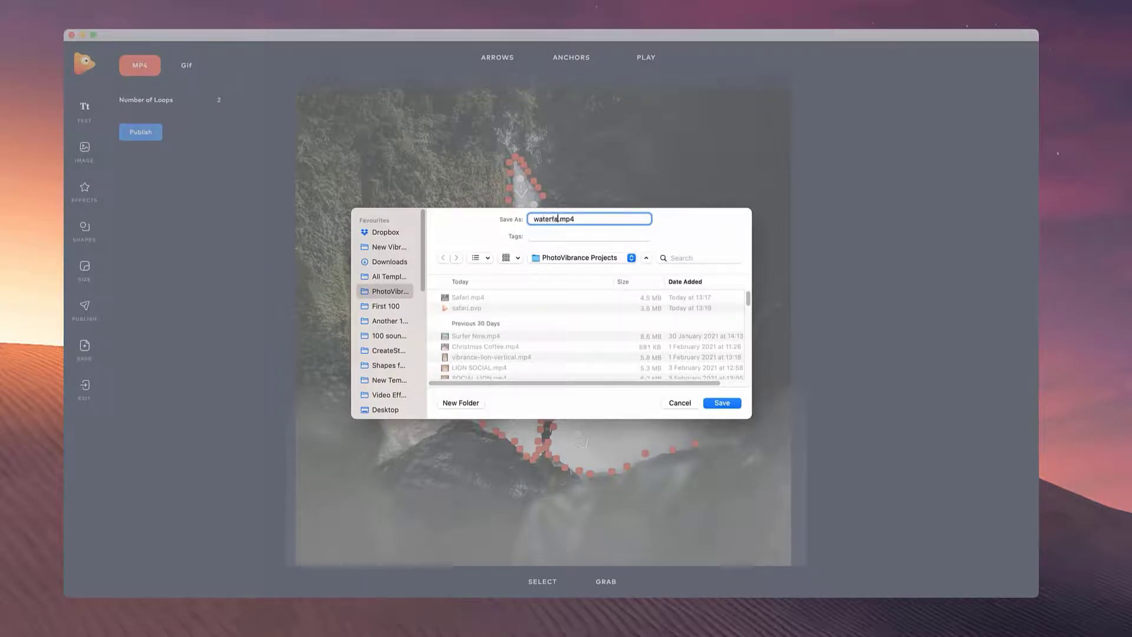
{"action": "type", "text": "age"}
{"action": "key", "text": "Return"}
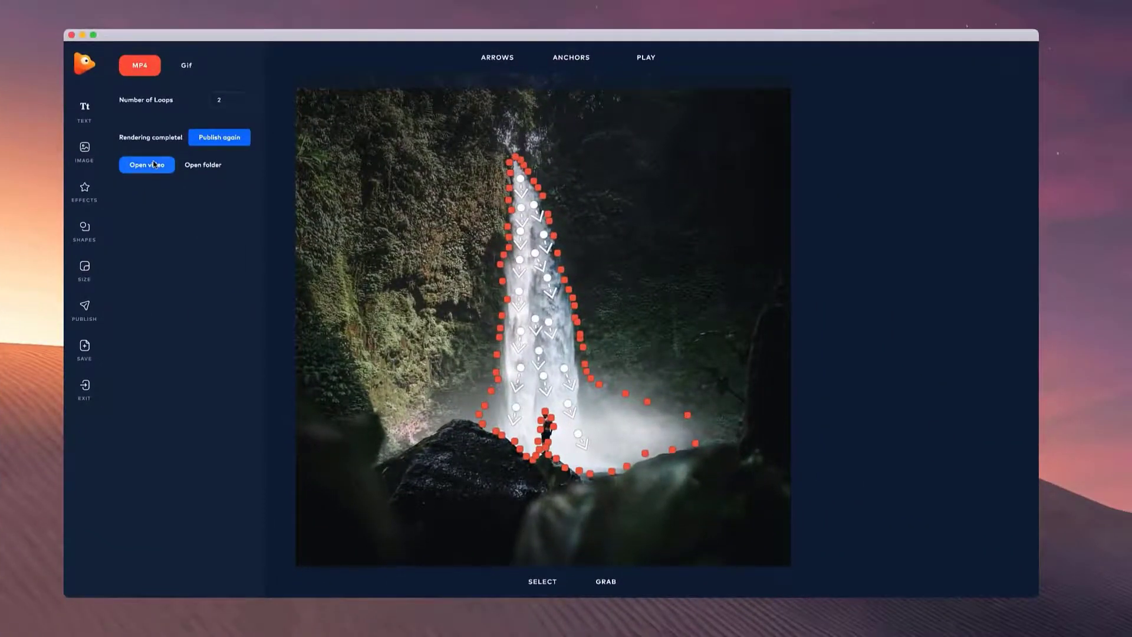
Open the exported waterfall MP4 in QuickTime Player to watch the fog animation.
{"action": "left_click", "coordinate": [147, 165]}
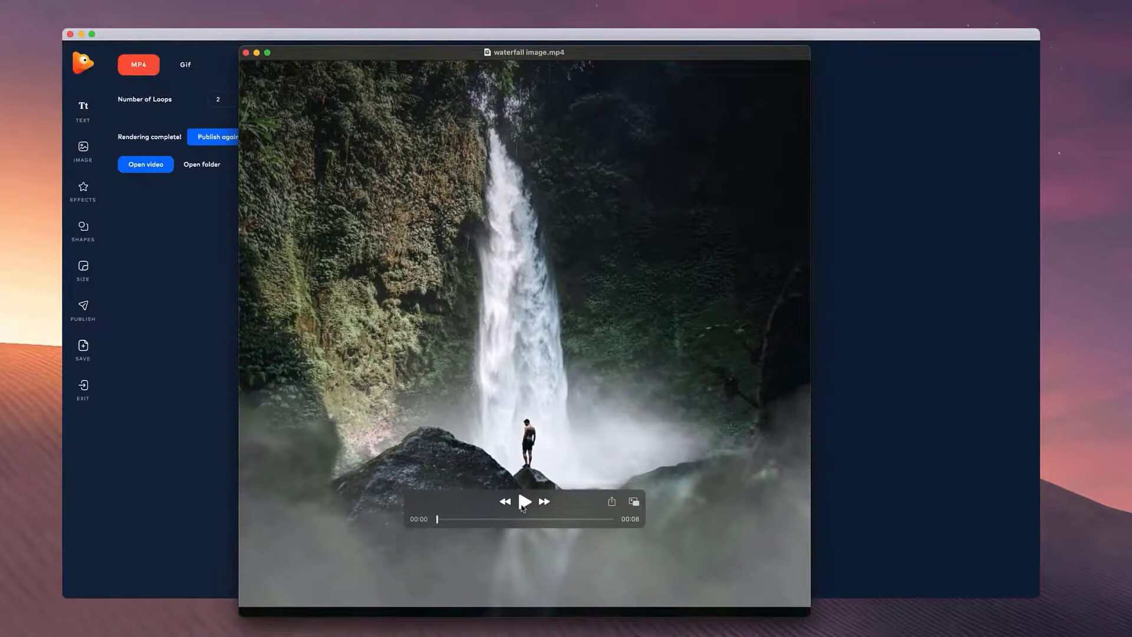